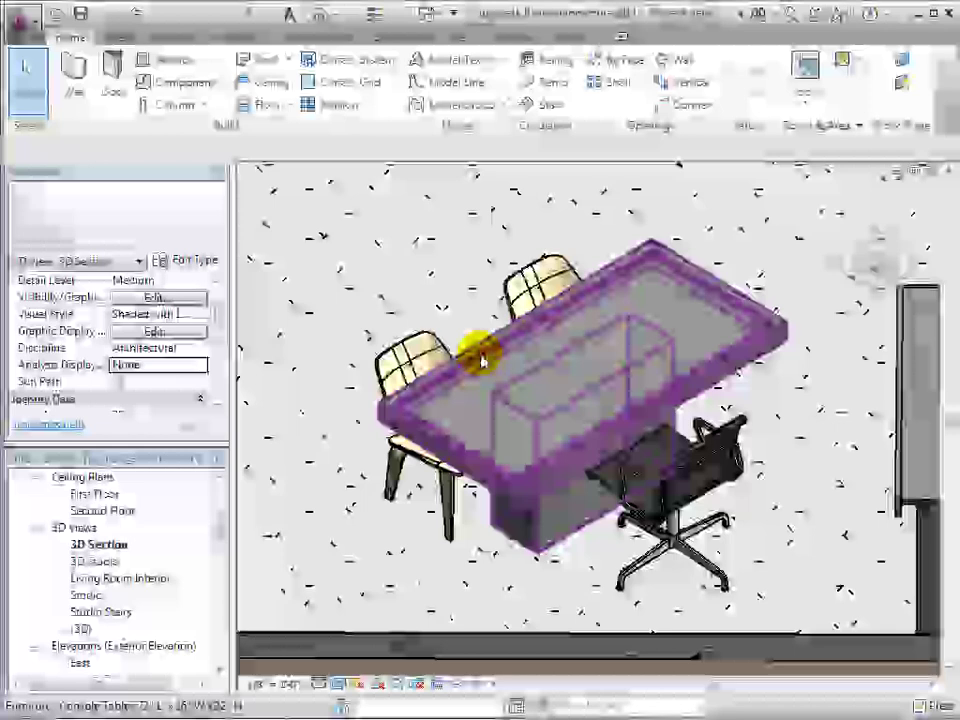
# Step: Duplicate the Wood material in the project's materials and name the copy Wood Table
pyautogui.click(470, 350)
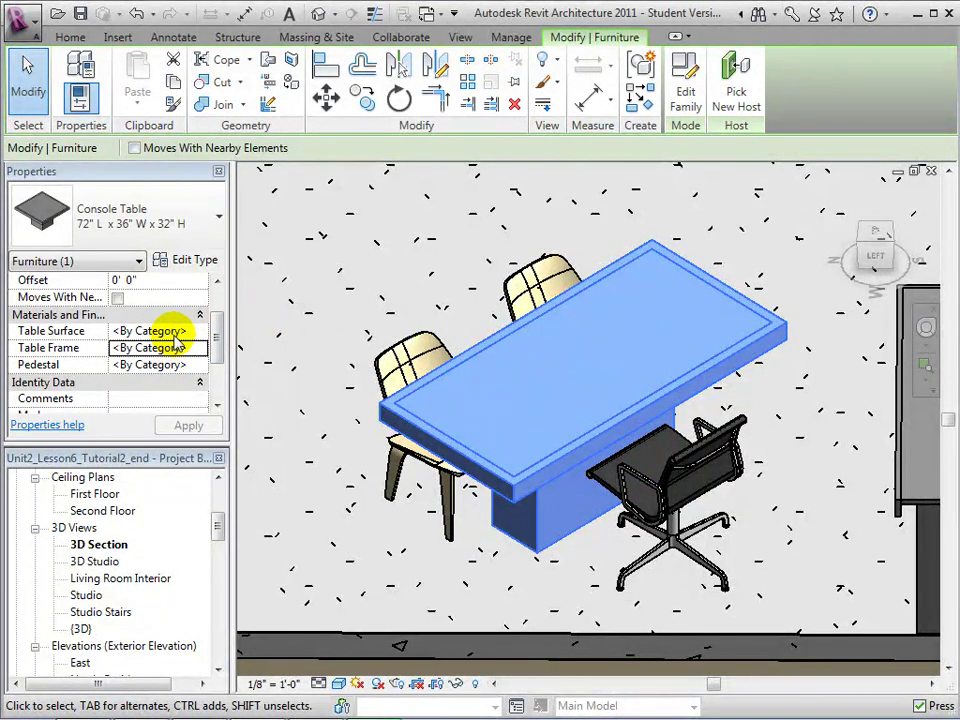
pyautogui.click(308, 338)
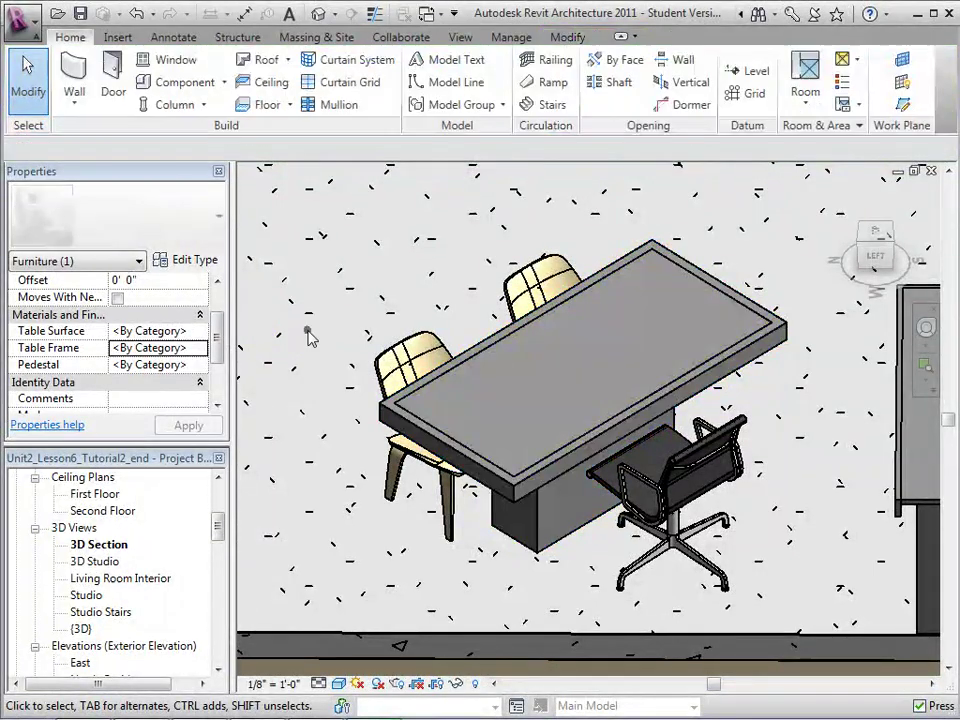
pyautogui.click(508, 42)
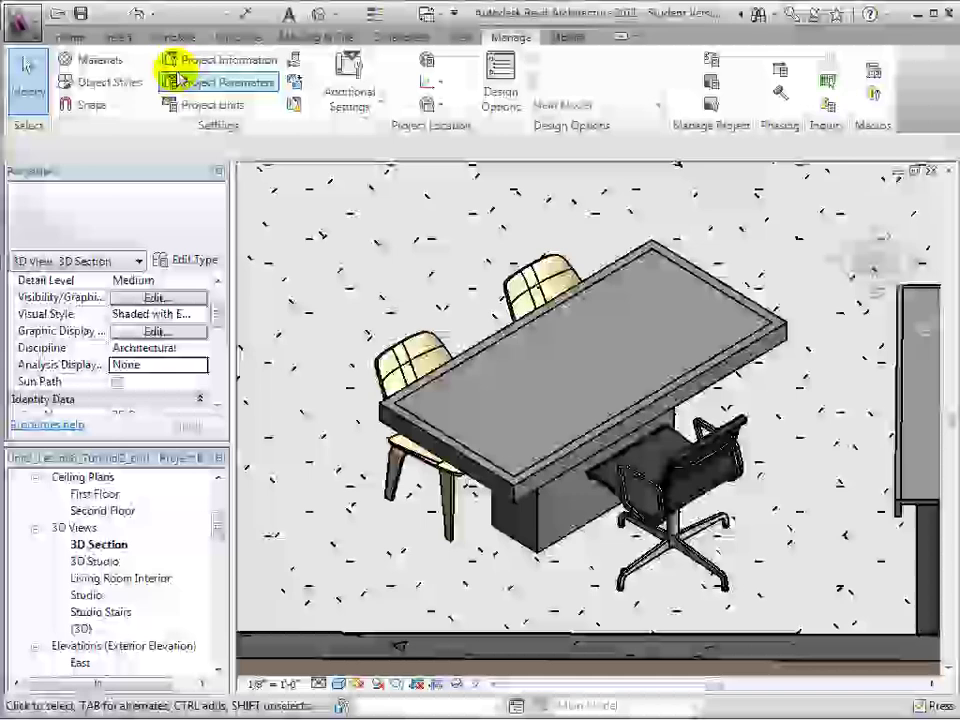
pyautogui.click(103, 60)
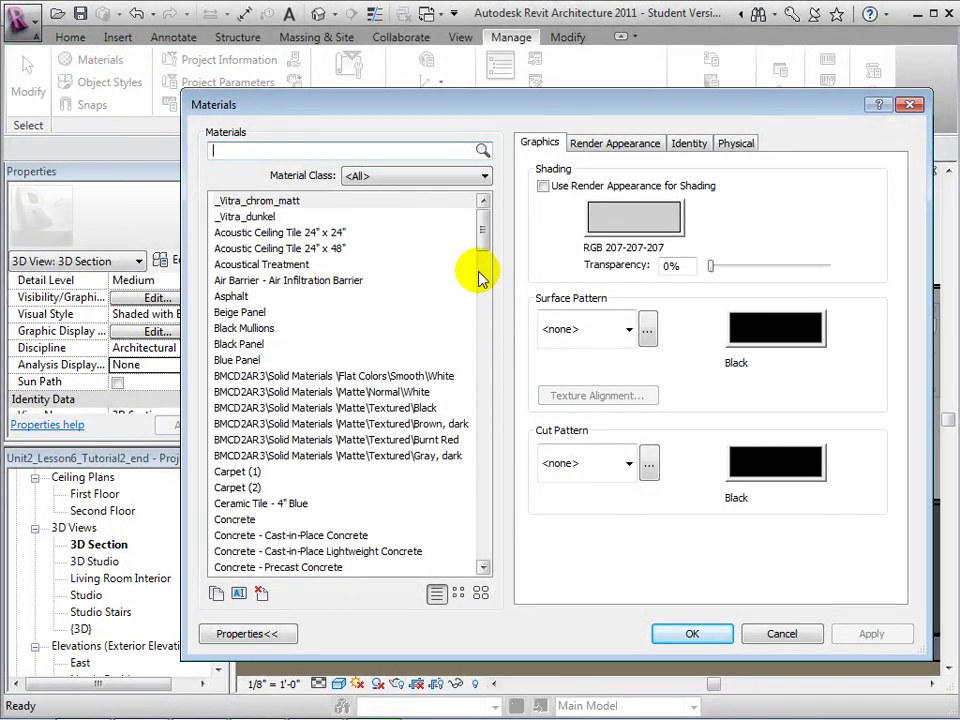
pyautogui.moveTo(483, 232)
pyautogui.mouseDown()
pyautogui.moveTo(501, 321)
pyautogui.moveTo(512, 574)
pyautogui.mouseUp()
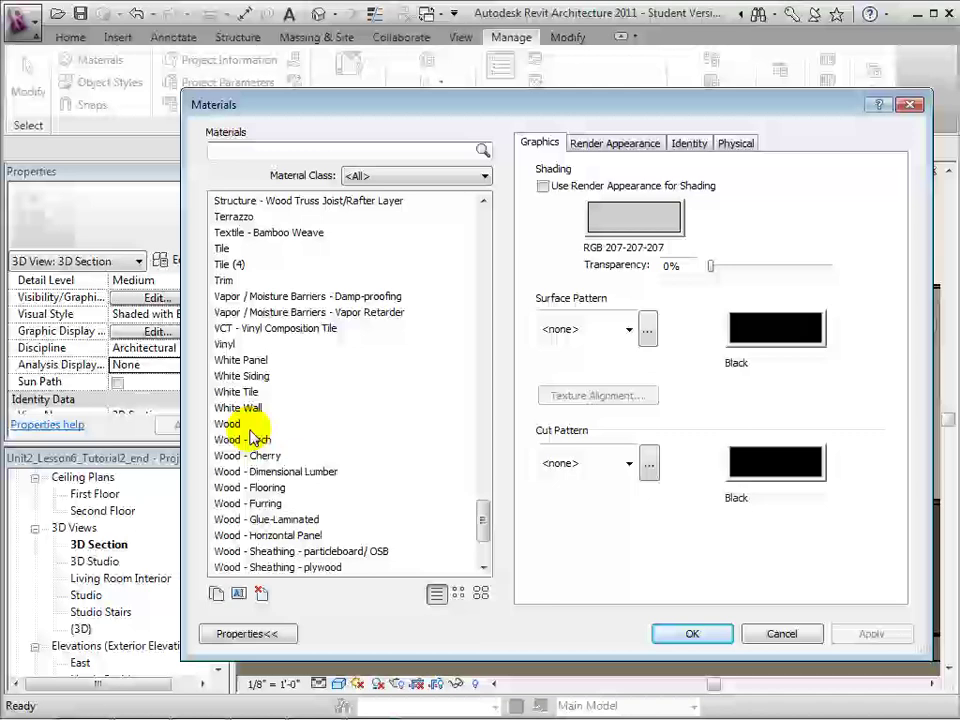
pyautogui.click(238, 425)
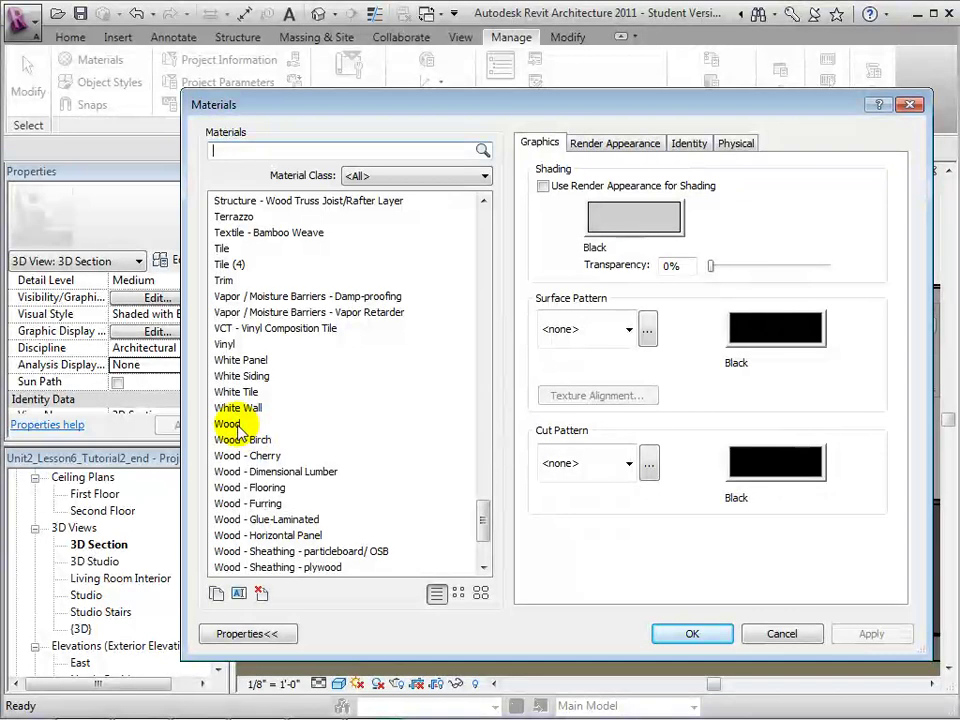
pyautogui.click(217, 594)
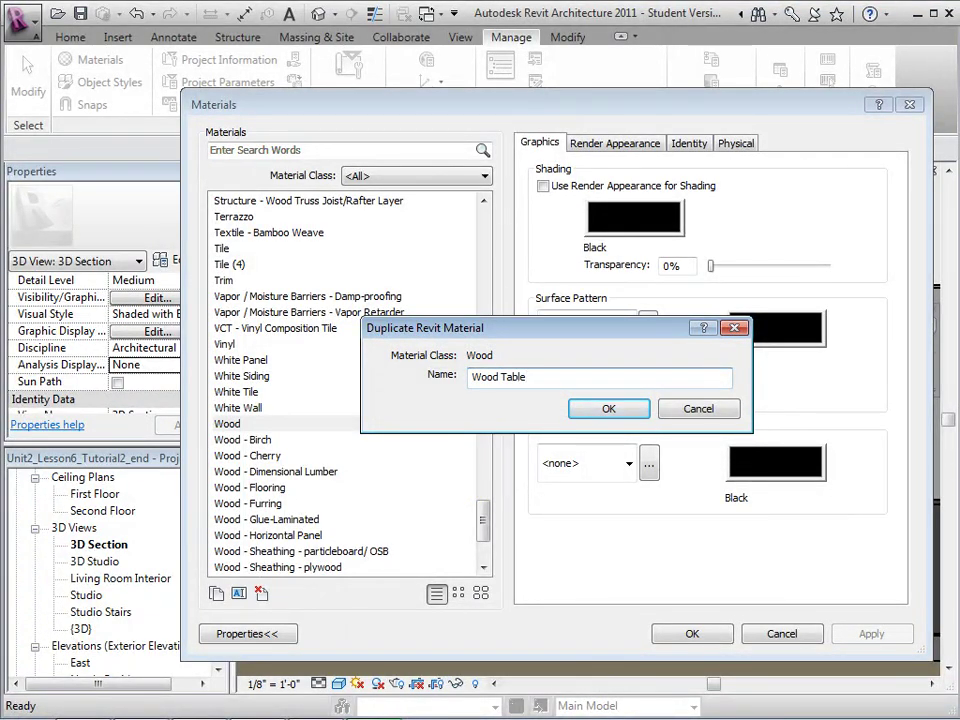
pyautogui.press('Return')
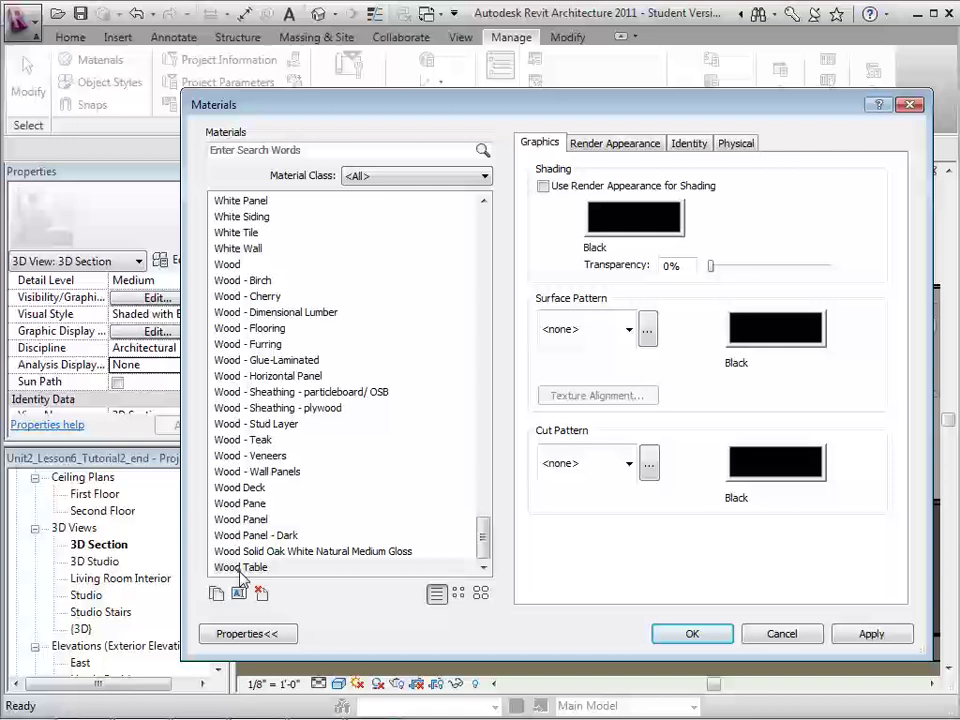
# Step: Set the Wood Table material's shading color to orange-brown, RGB 204-102-000
pyautogui.click(240, 567)
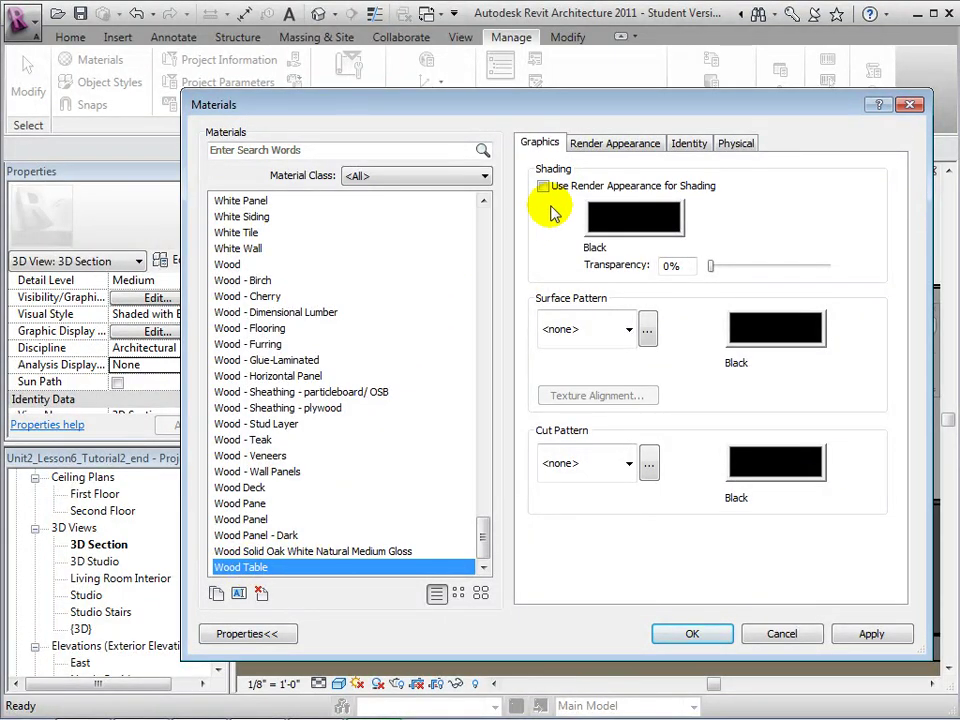
pyautogui.click(620, 220)
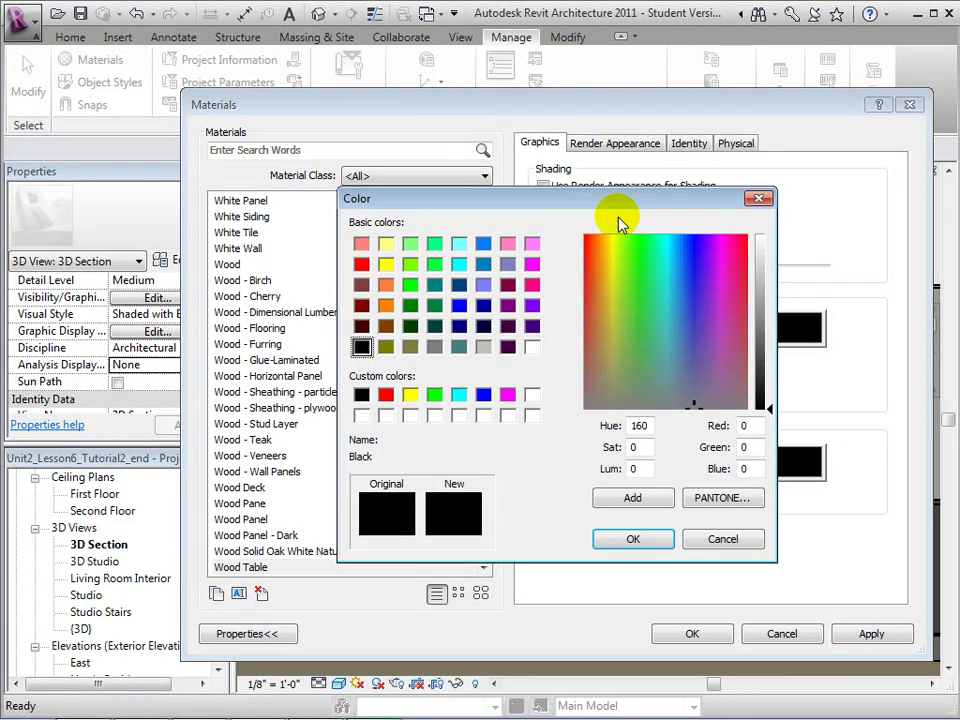
pyautogui.click(386, 326)
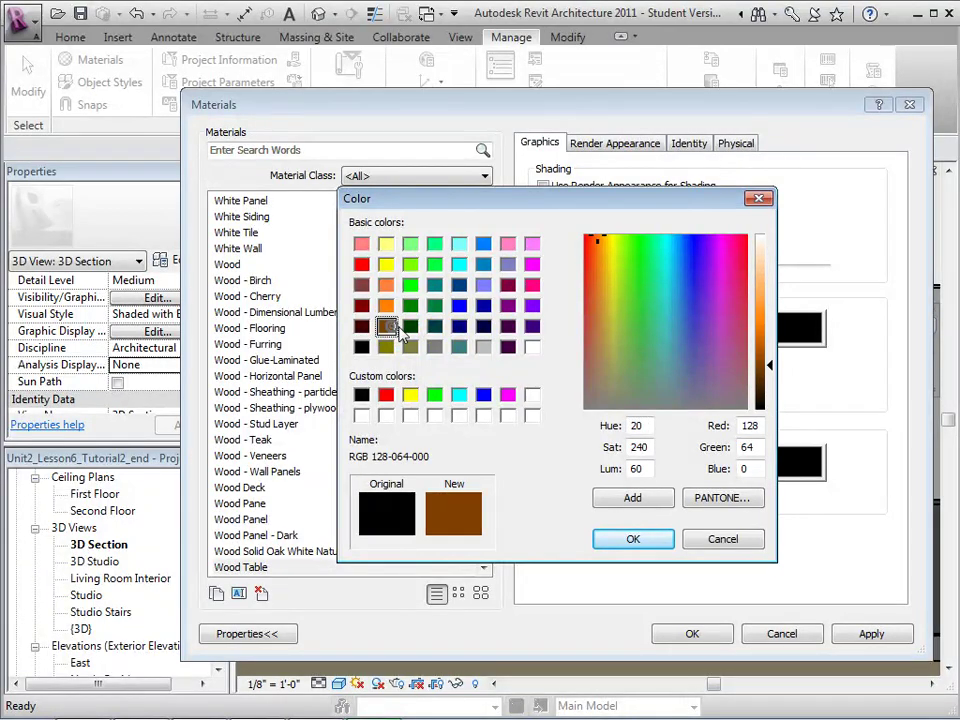
pyautogui.moveTo(771, 370); pyautogui.dragTo(771, 340)
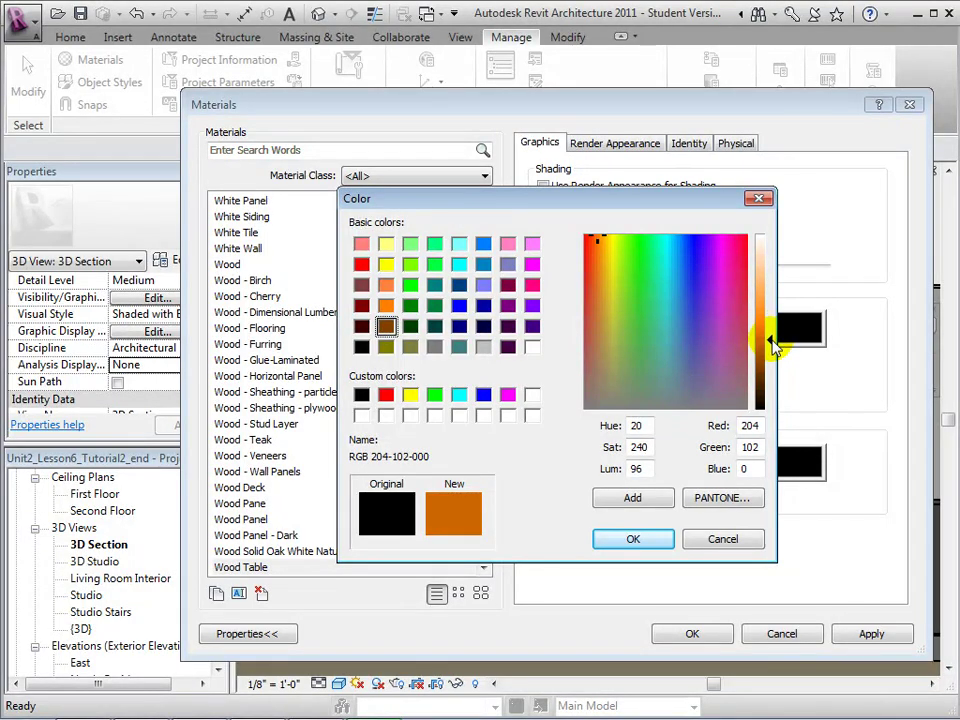
pyautogui.click(632, 545)
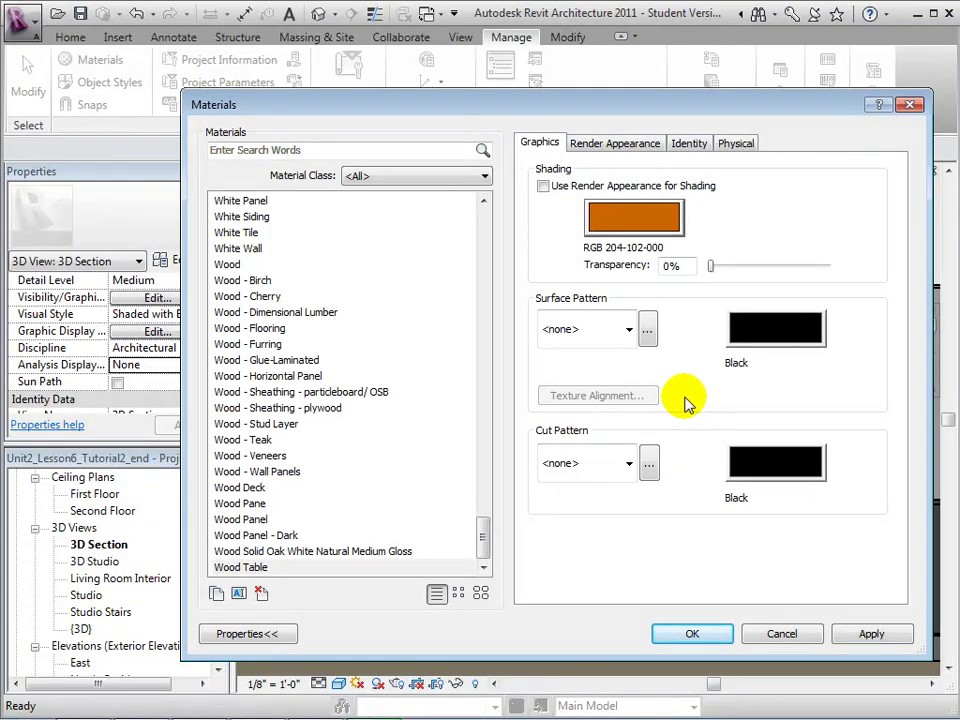
# Step: Give the Wood Table material the Wood 1 surface pattern and save the material changes
pyautogui.click(632, 331)
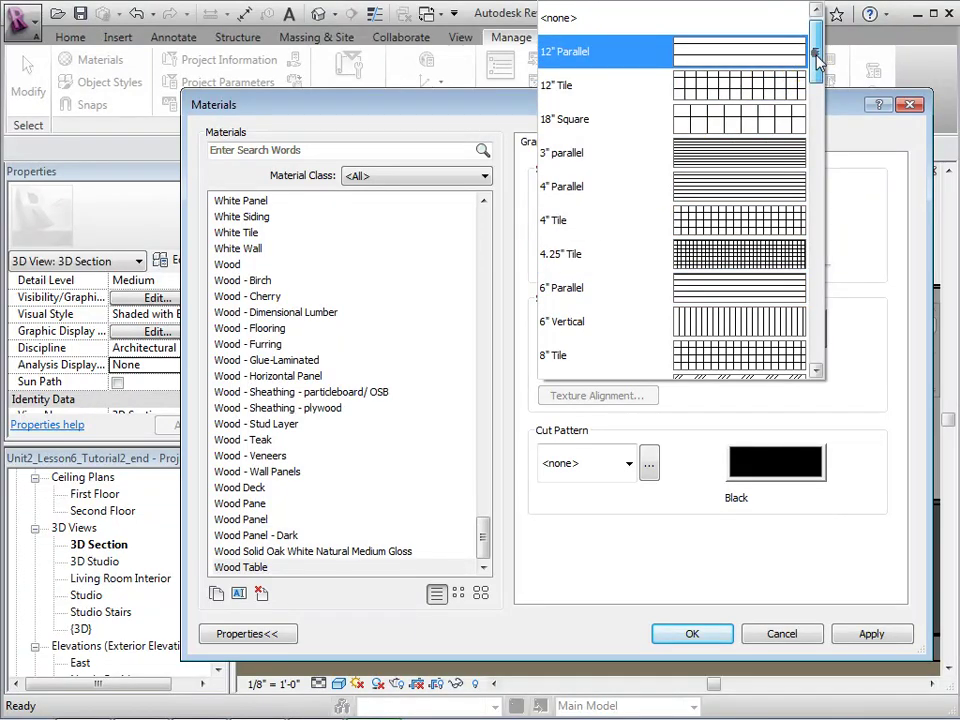
pyautogui.moveTo(817, 60); pyautogui.dragTo(828, 330)
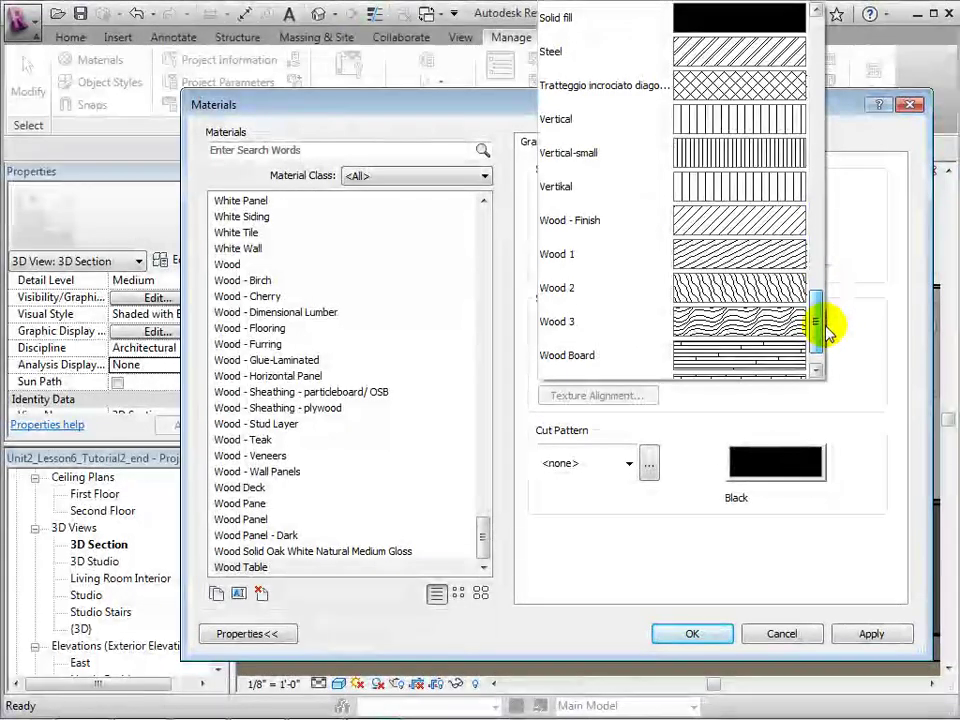
pyautogui.click(714, 256)
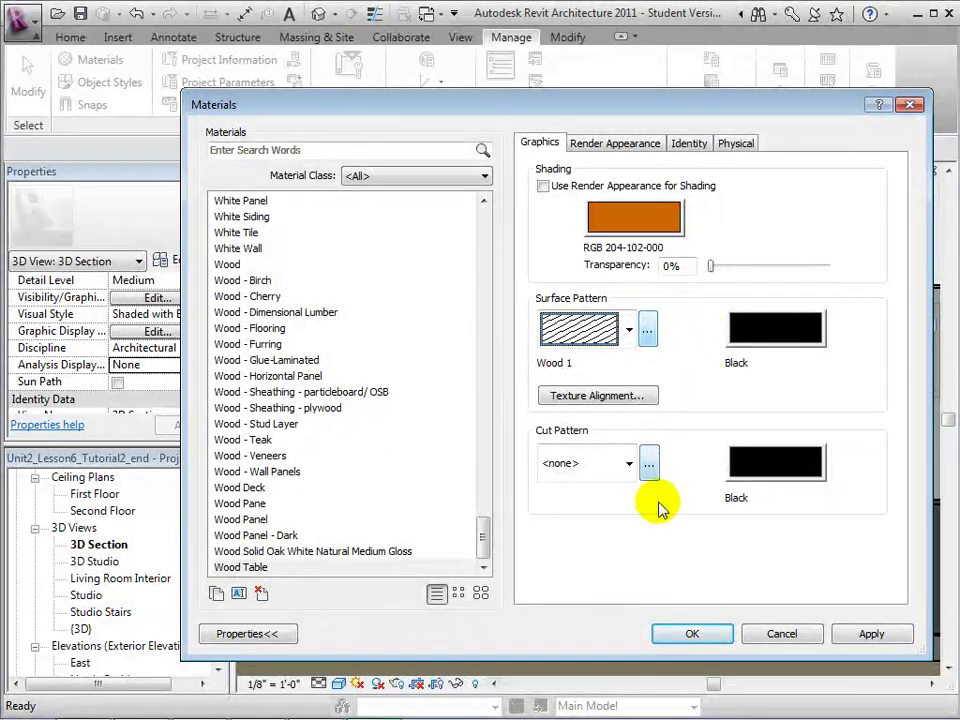
pyautogui.click(675, 633)
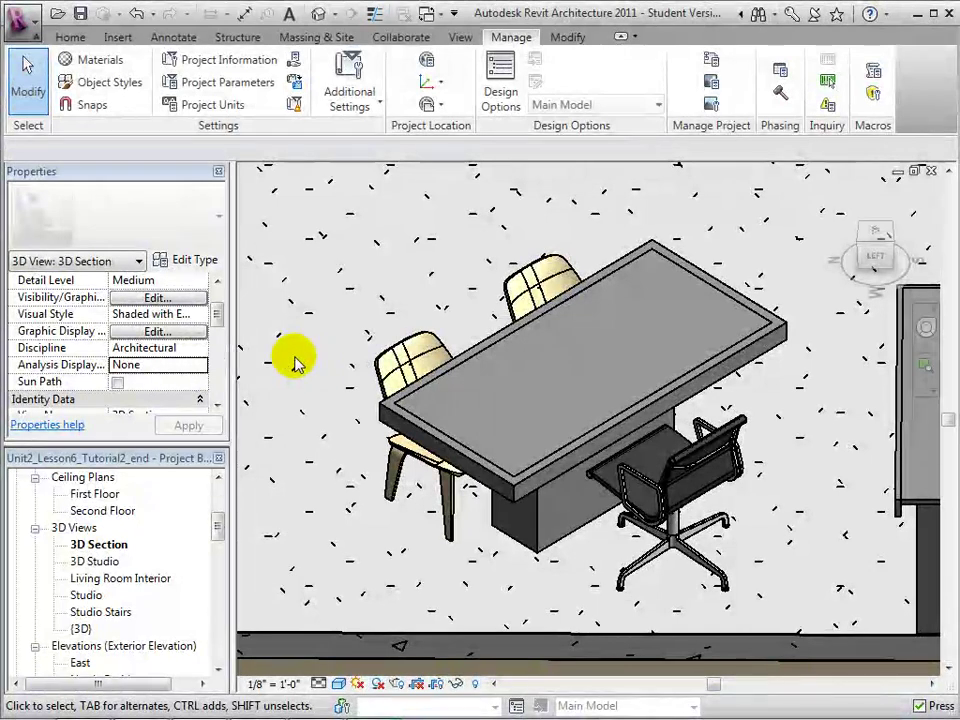
# Step: Assign the Wood Table material to the console table's Table Frame
pyautogui.click(400, 418)
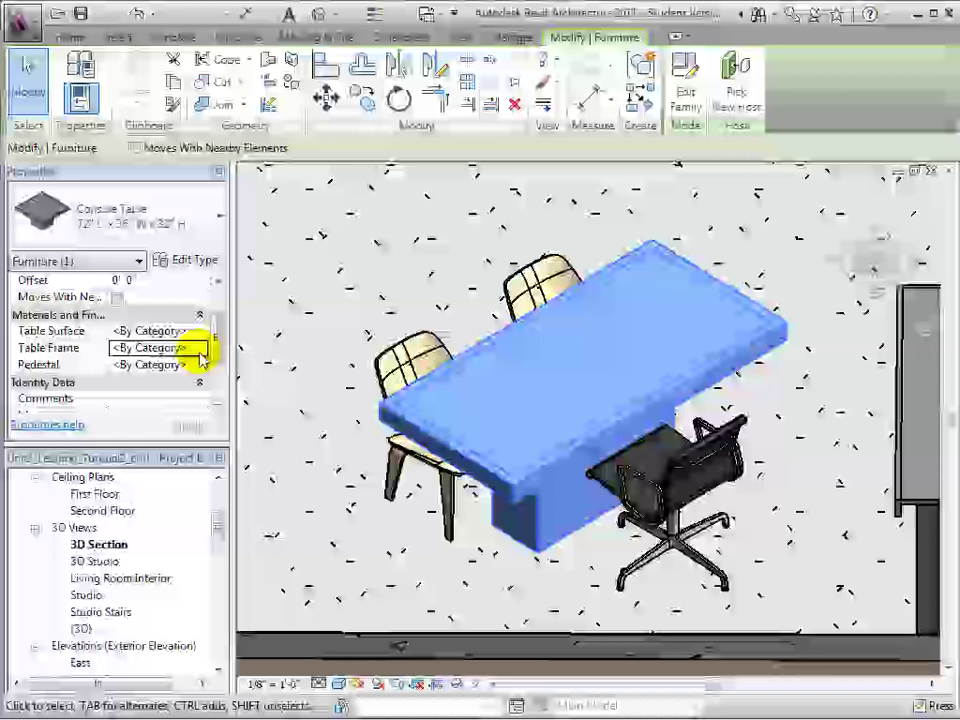
pyautogui.click(205, 350)
pyautogui.click(202, 349)
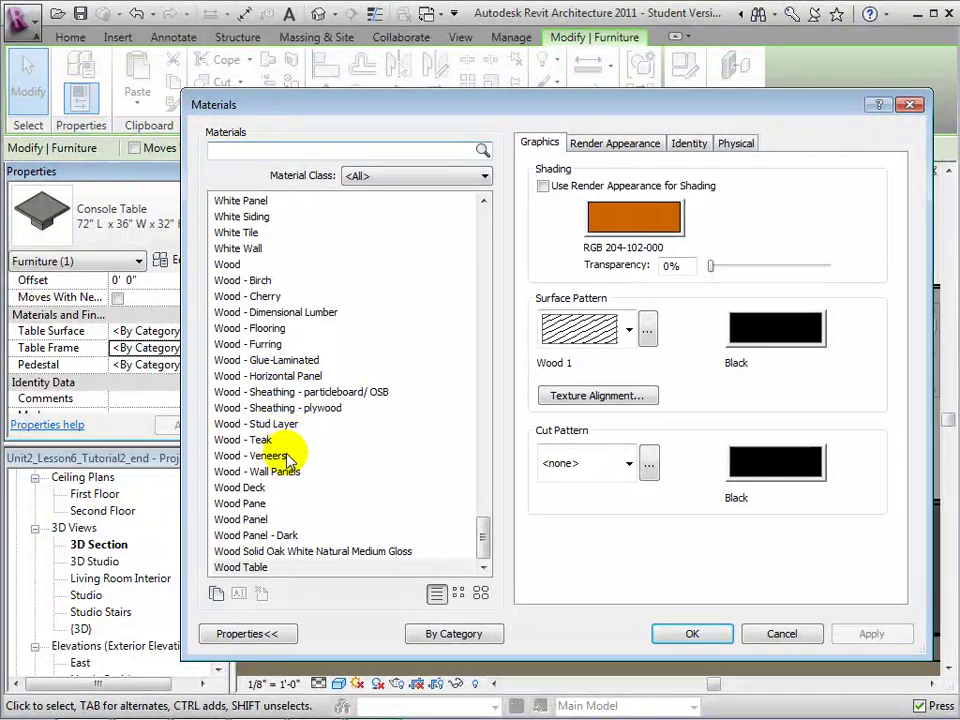
pyautogui.click(264, 569)
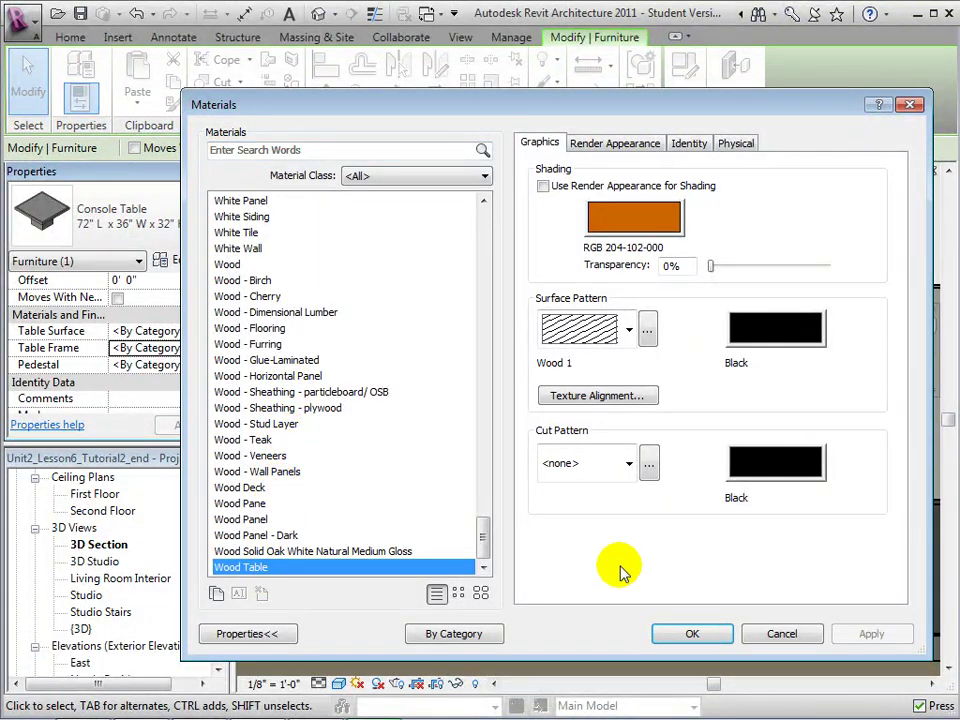
pyautogui.click(692, 634)
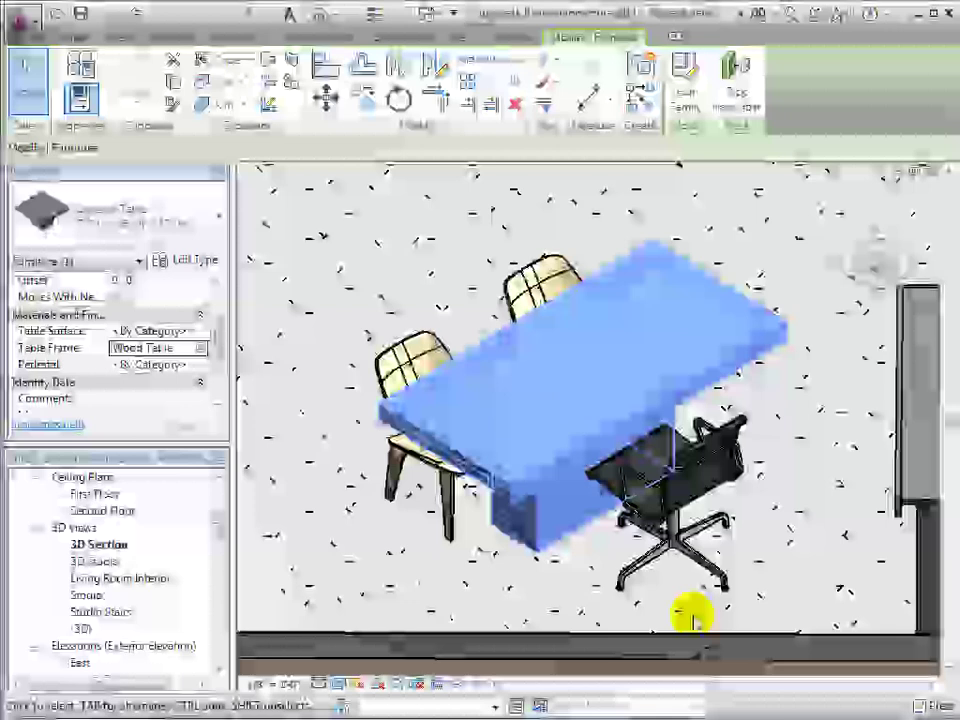
pyautogui.click(375, 553)
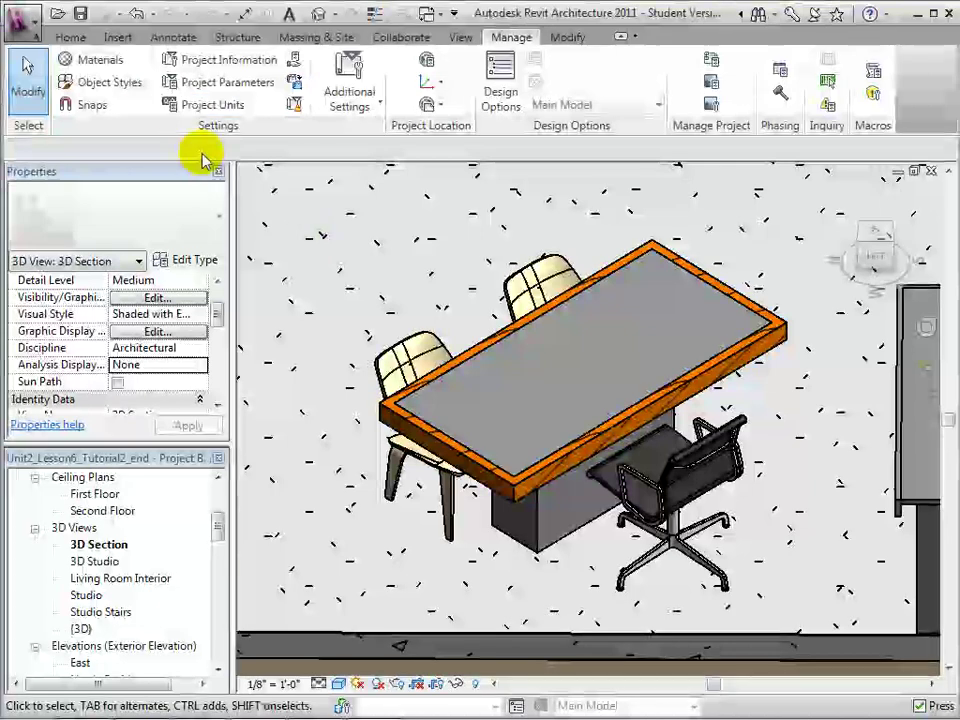
# Step: Duplicate the Glass material in the project's materials and name the copy Glass Table
pyautogui.click(93, 62)
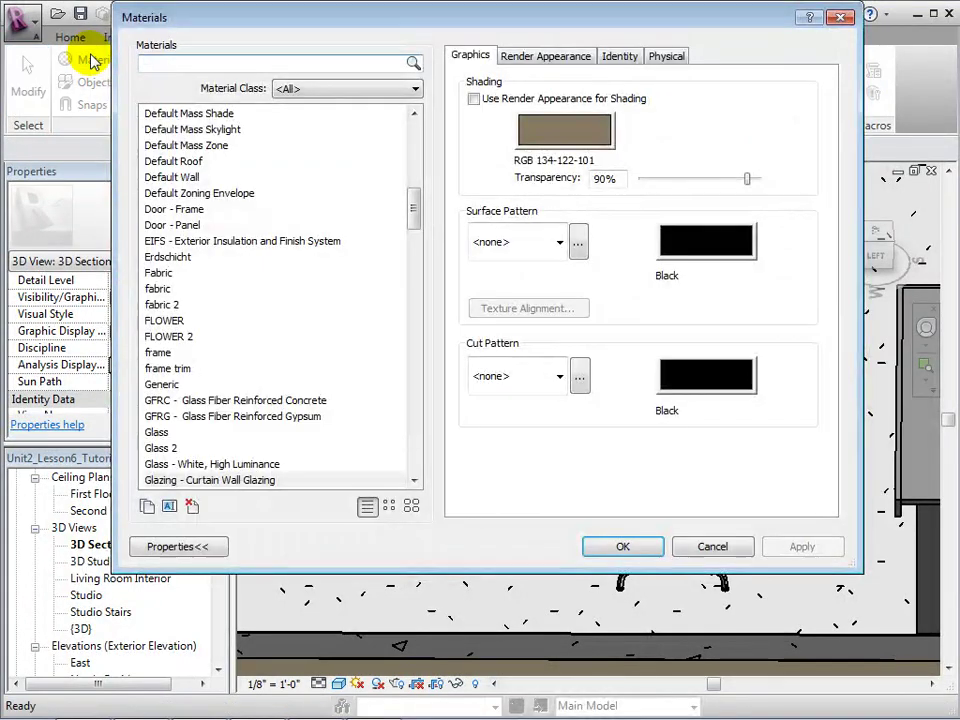
pyautogui.click(158, 432)
pyautogui.click(147, 506)
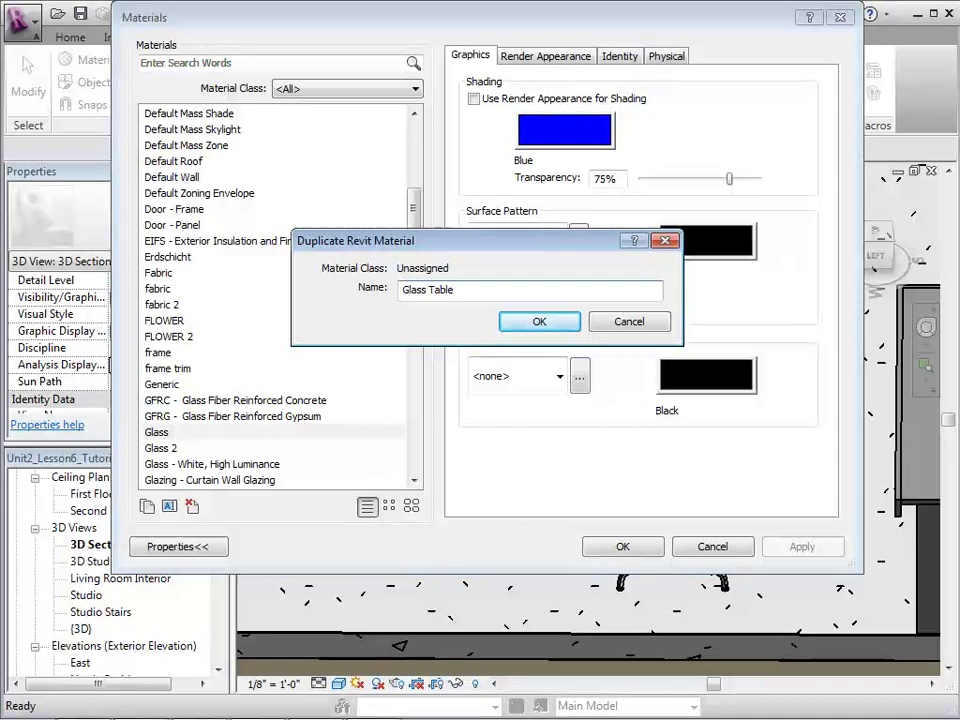
pyautogui.press('Return')
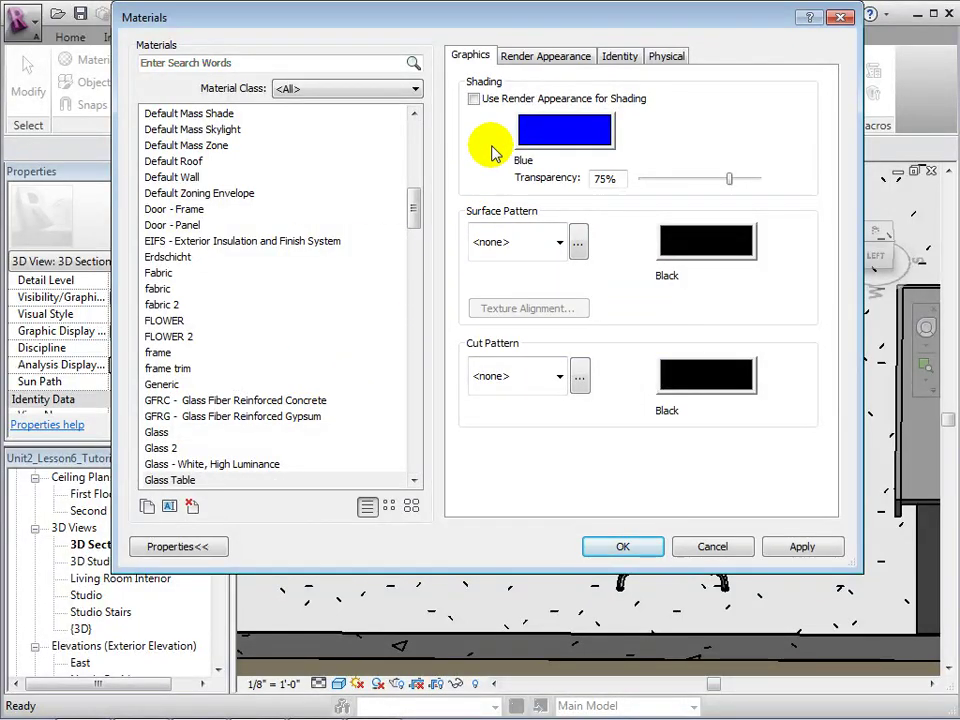
# Step: Replace the Glass Table material's render appearance with Frosted - Blue from the library's Glass category
pyautogui.click(529, 58)
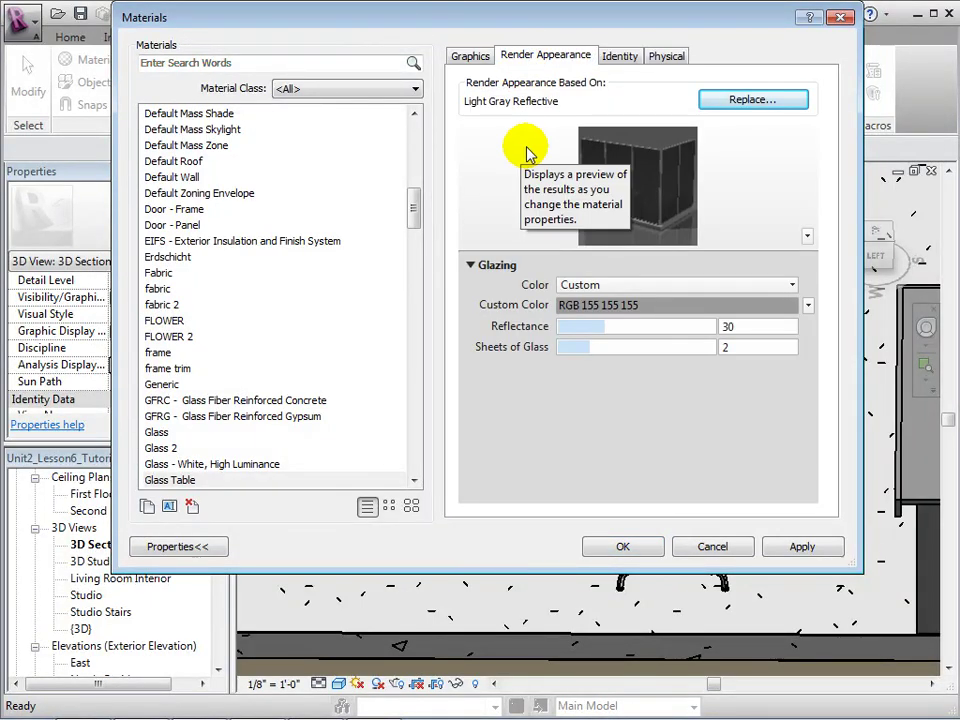
pyautogui.click(750, 101)
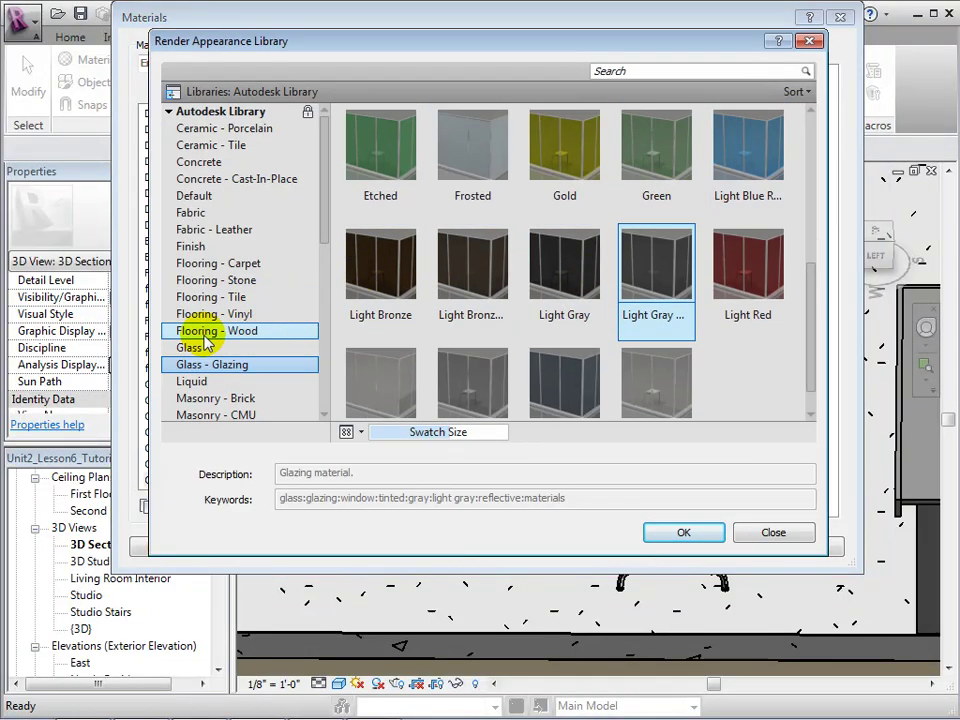
pyautogui.click(190, 350)
pyautogui.scroll(-1, 619, 206)
pyautogui.scroll(1, 810, 150)
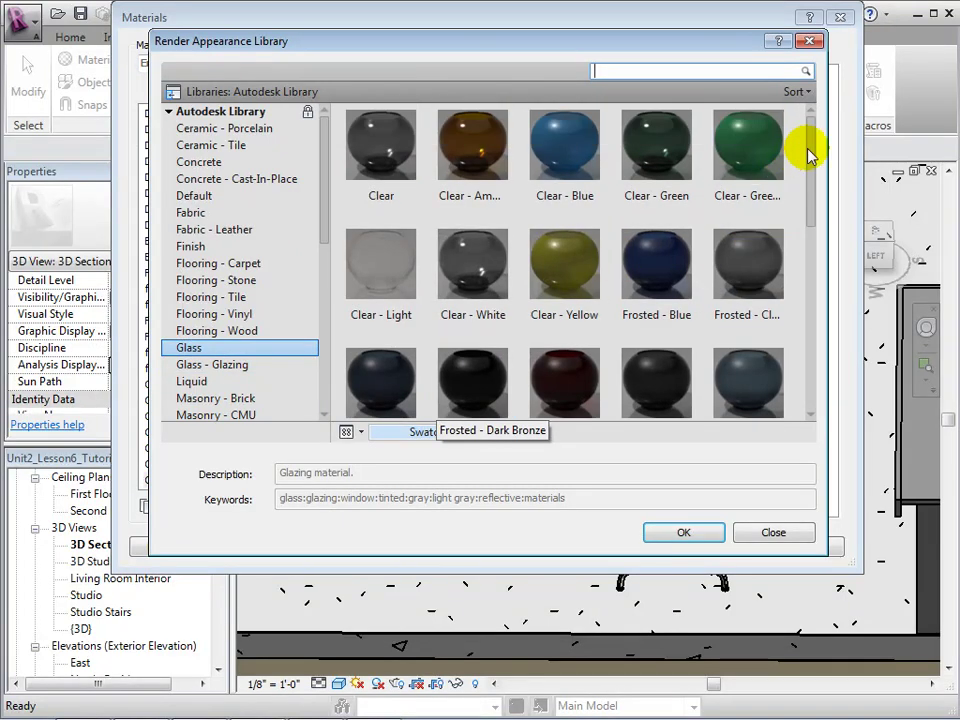
pyautogui.moveTo(813, 153)
pyautogui.mouseDown()
pyautogui.moveTo(822, 360)
pyautogui.moveTo(810, 133)
pyautogui.mouseUp()
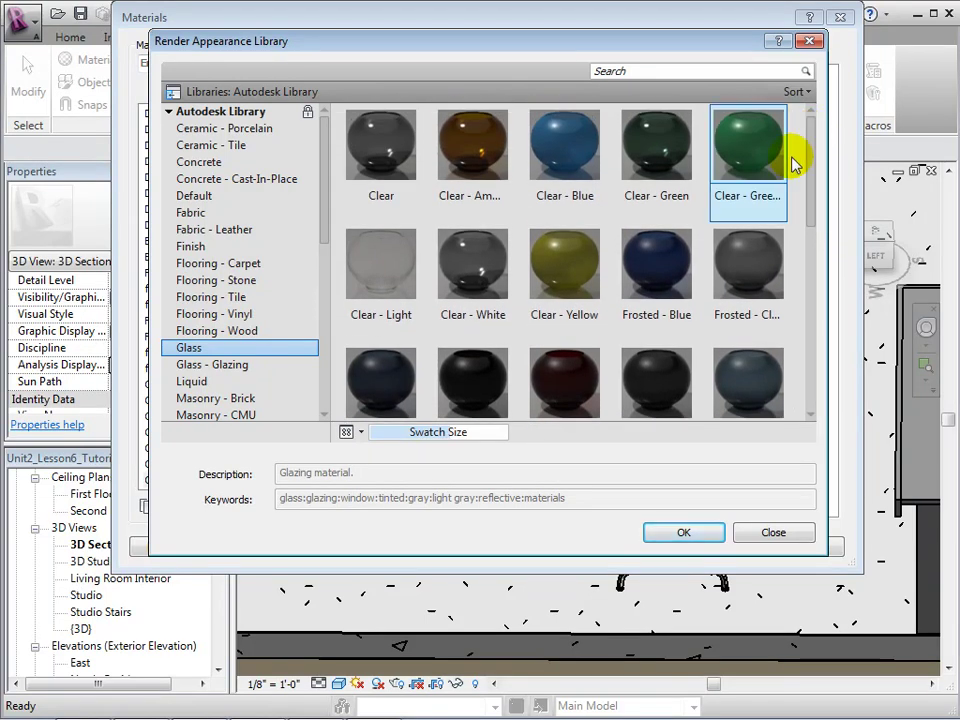
pyautogui.click(650, 270)
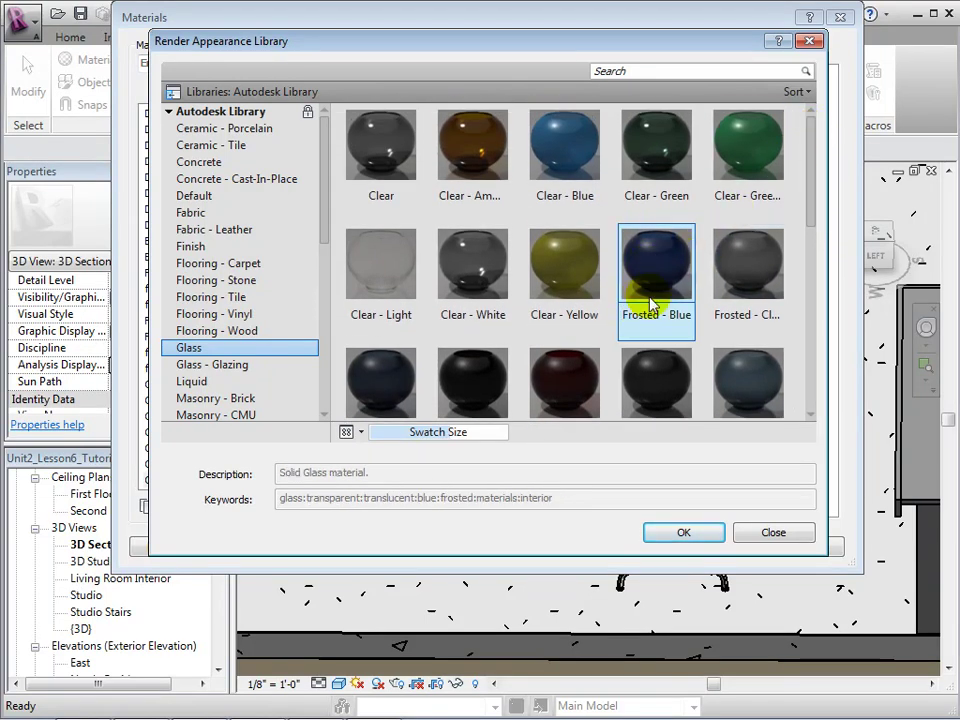
pyautogui.click(678, 531)
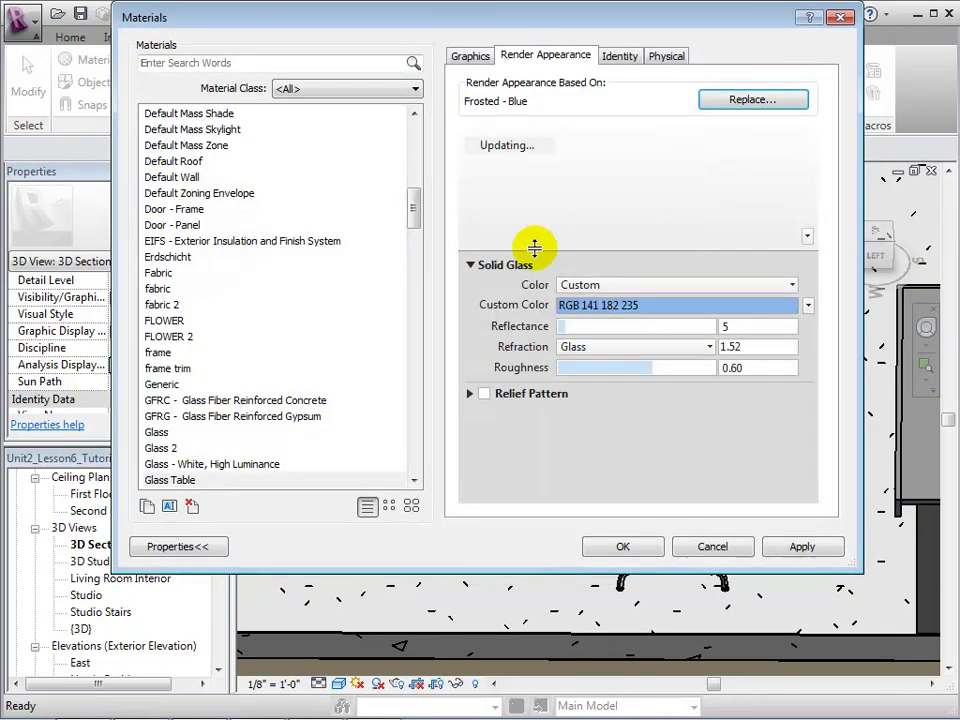
# Step: Make the Glass Table material use its render appearance for shading and save the material changes
pyautogui.click(464, 56)
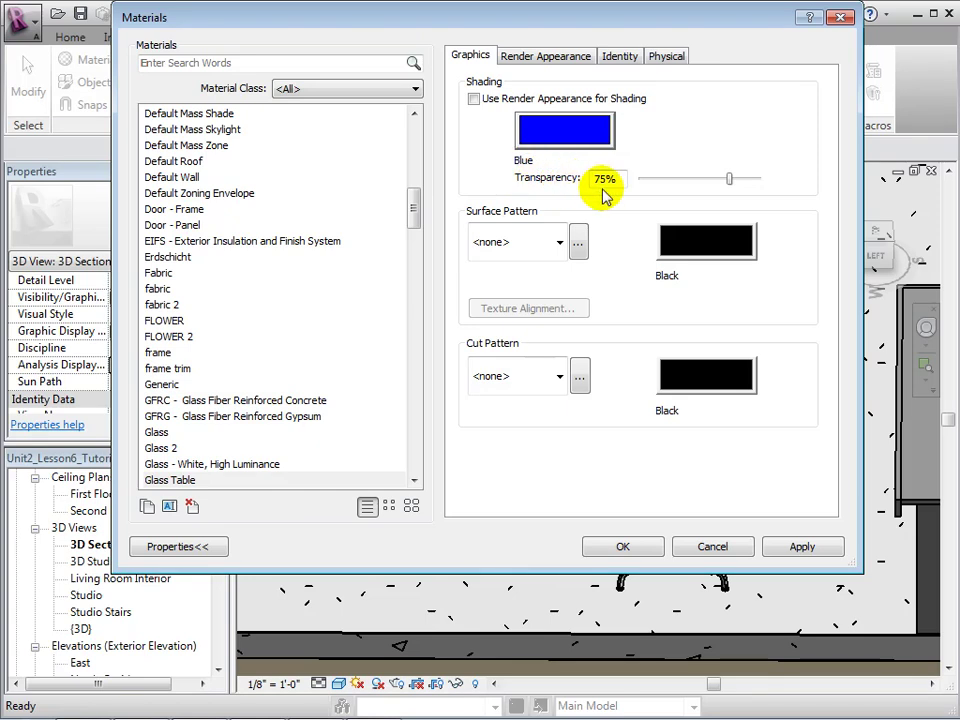
pyautogui.click(474, 99)
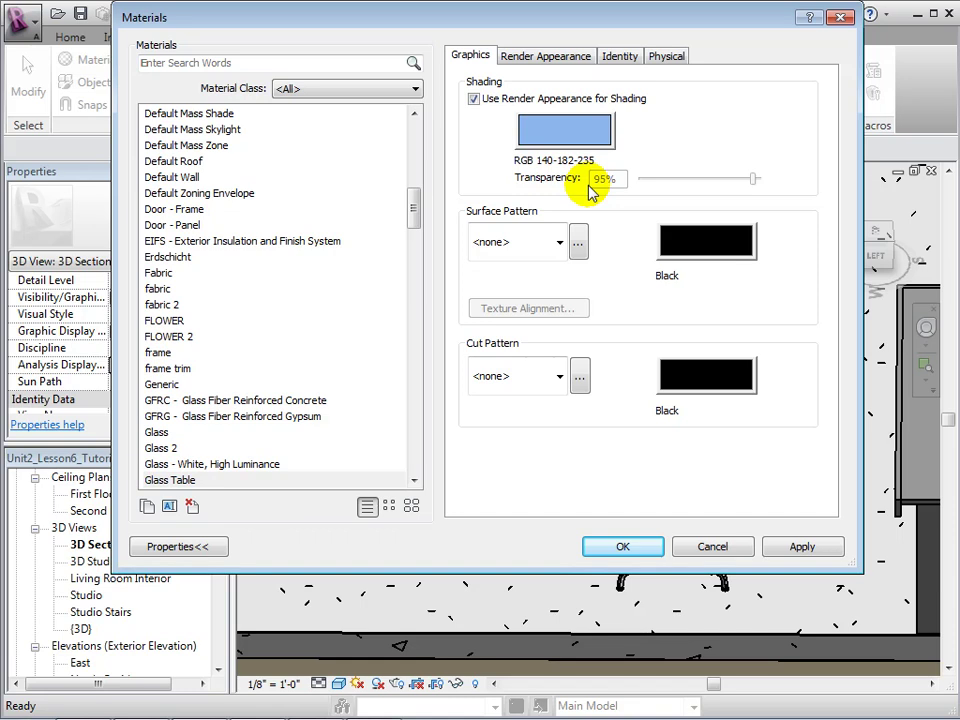
pyautogui.click(597, 547)
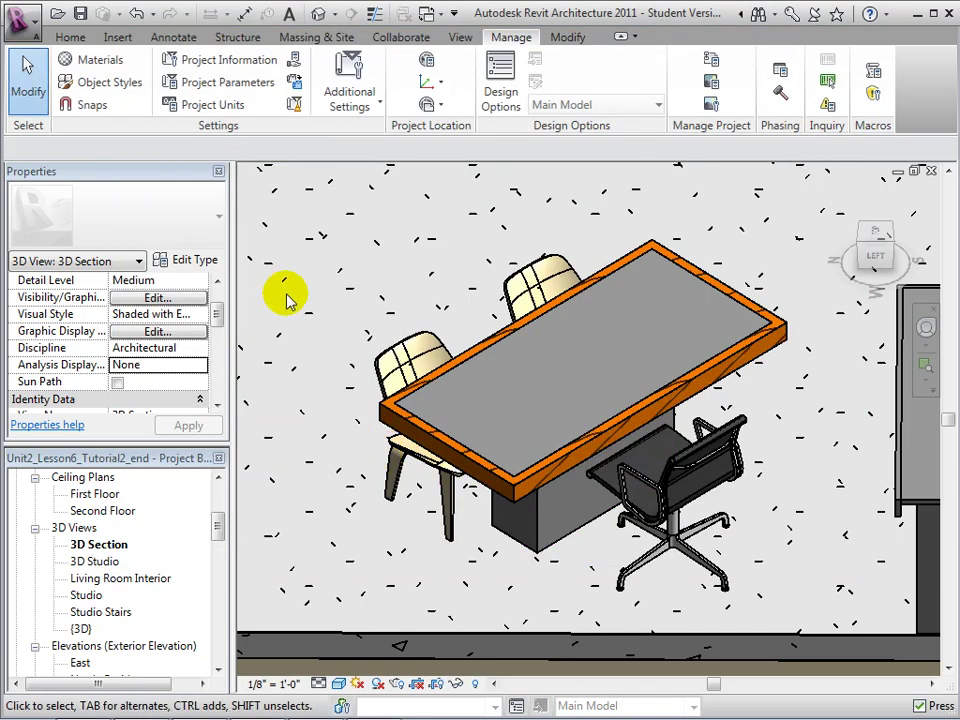
# Step: Assign the Glass Table material to the console table's Table Surface
pyautogui.click(484, 352)
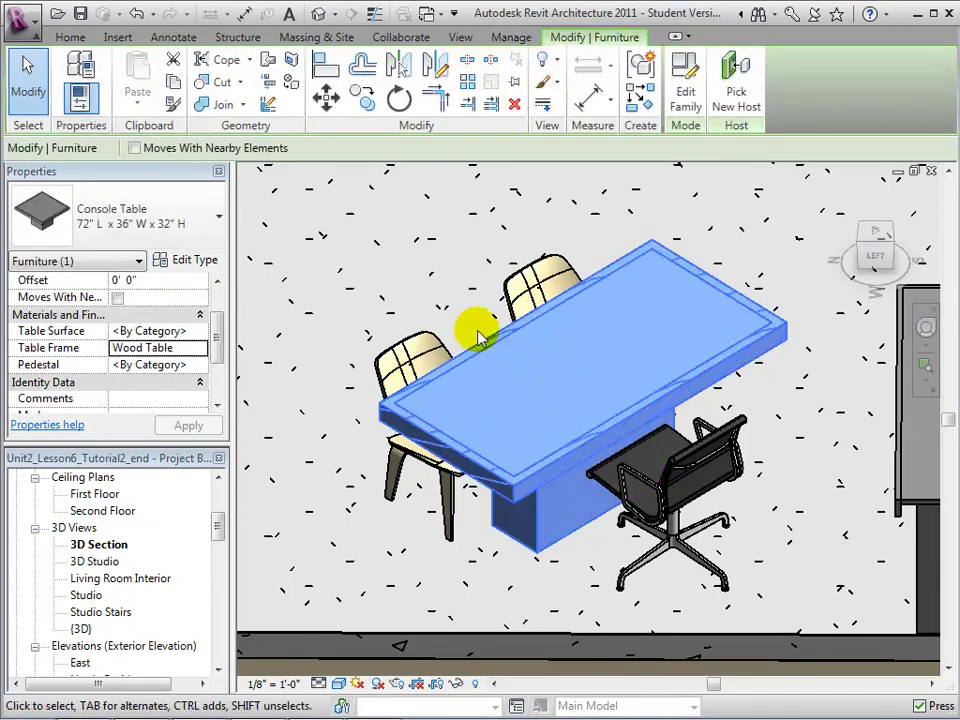
pyautogui.click(199, 330)
pyautogui.click(200, 331)
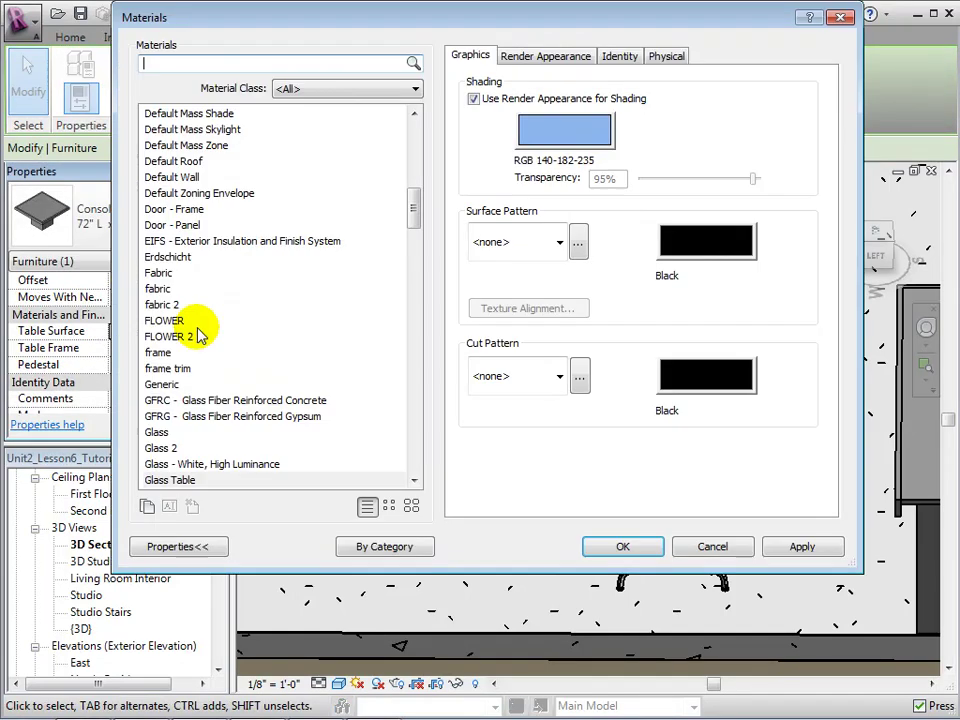
pyautogui.click(183, 480)
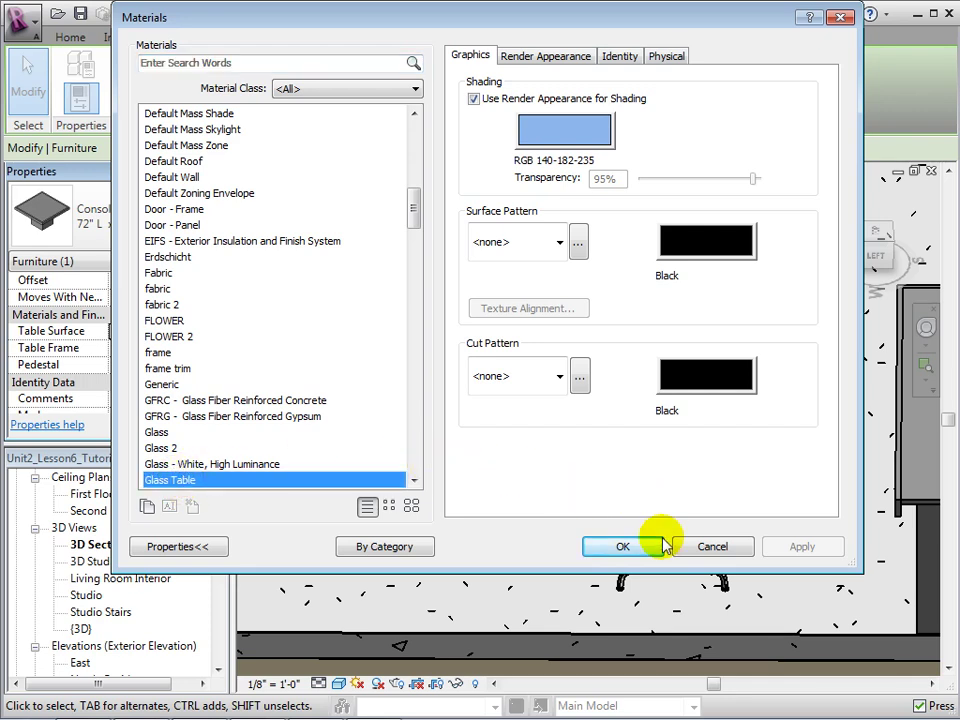
pyautogui.click(625, 547)
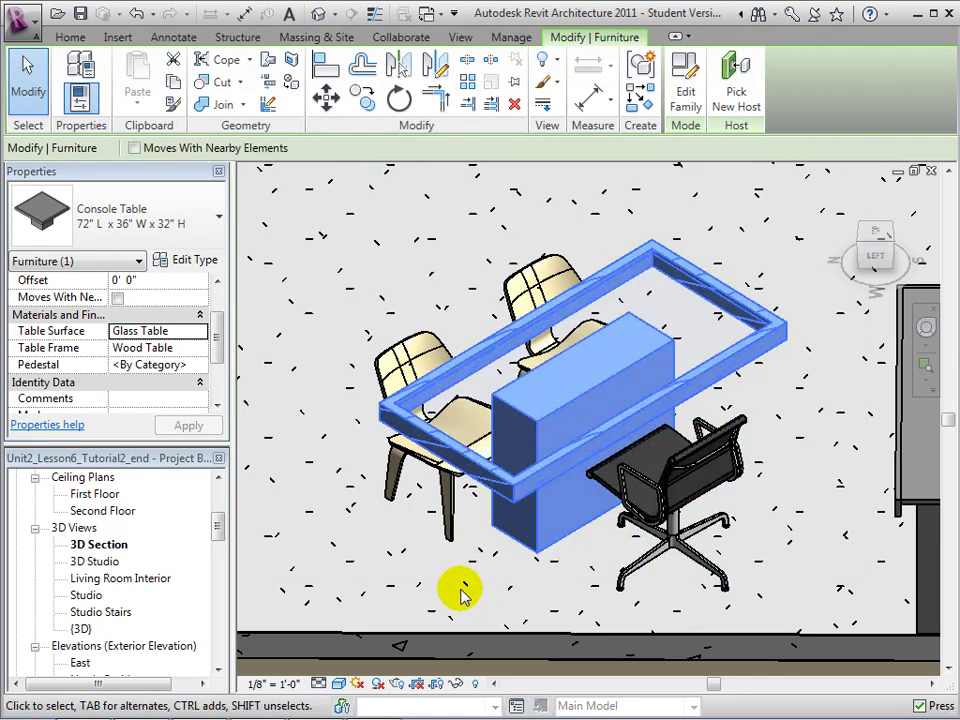
pyautogui.click(446, 592)
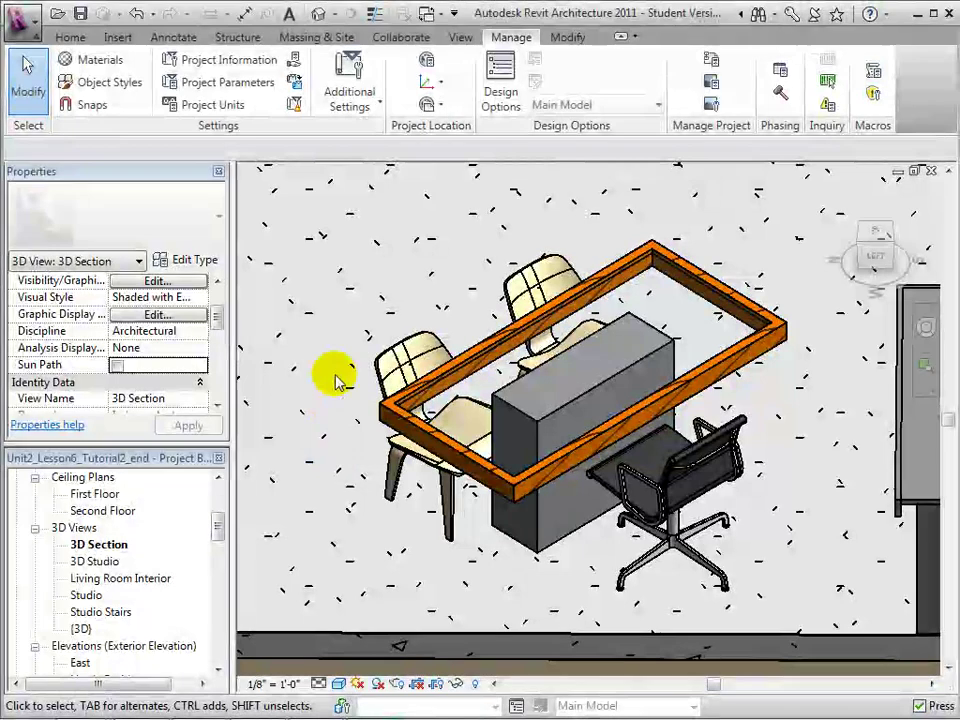
# Step: Duplicate the Stone material in the project's materials and name the copy Stone Table
pyautogui.click(88, 58)
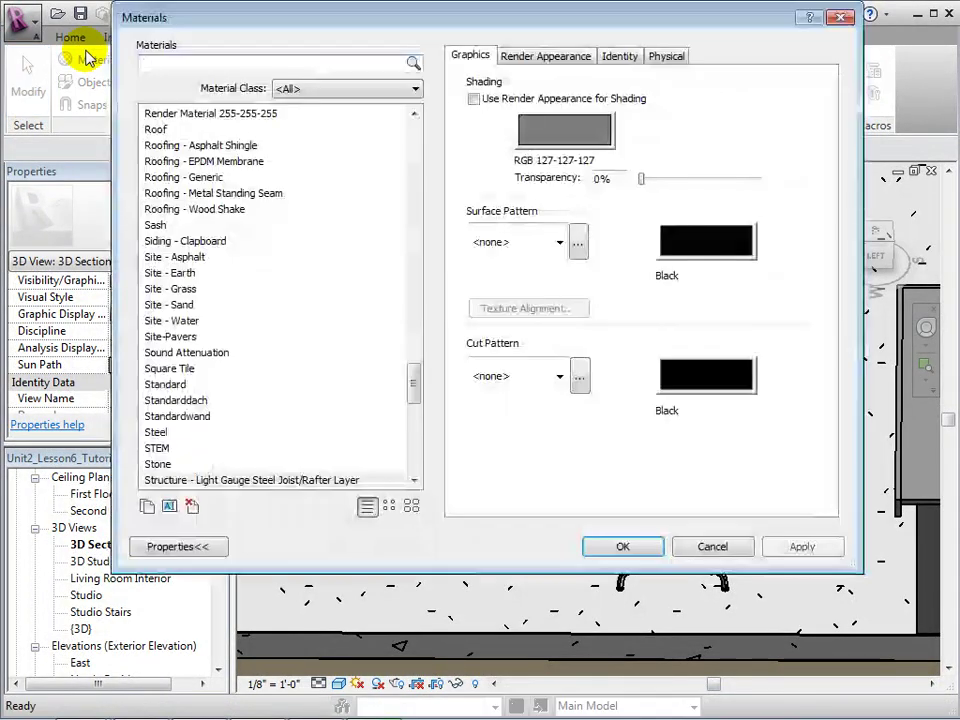
pyautogui.click(158, 464)
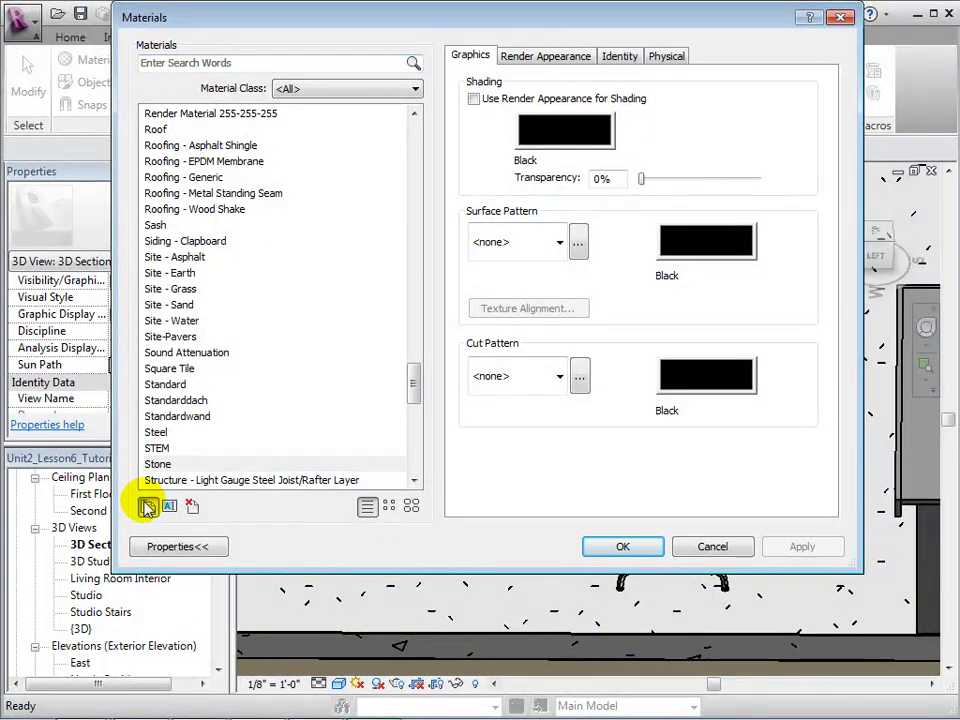
pyautogui.click(146, 506)
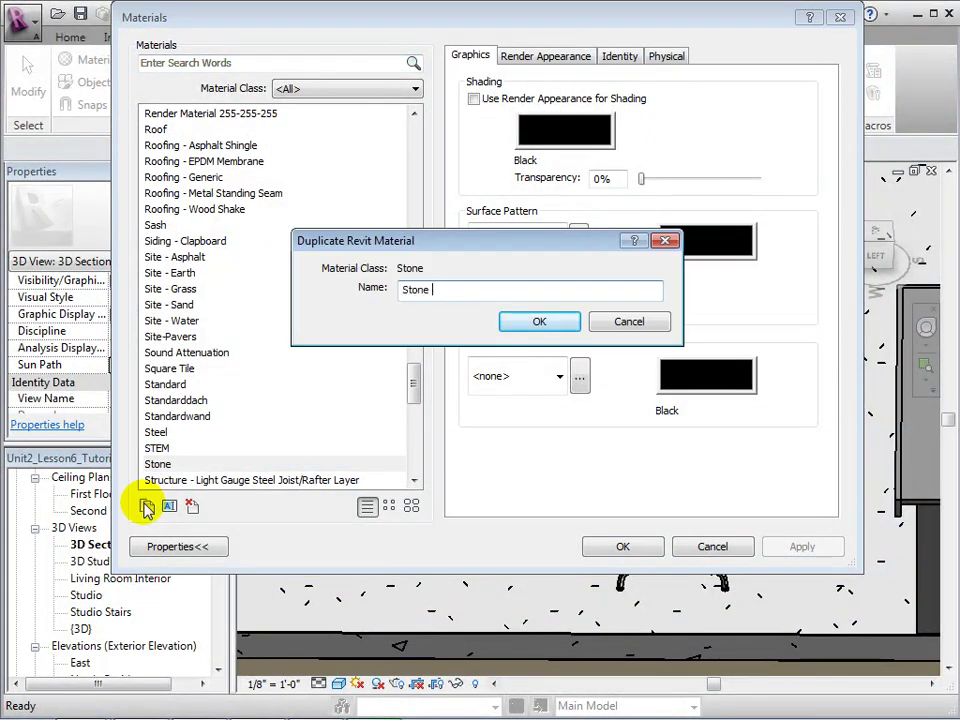
pyautogui.press('Return')
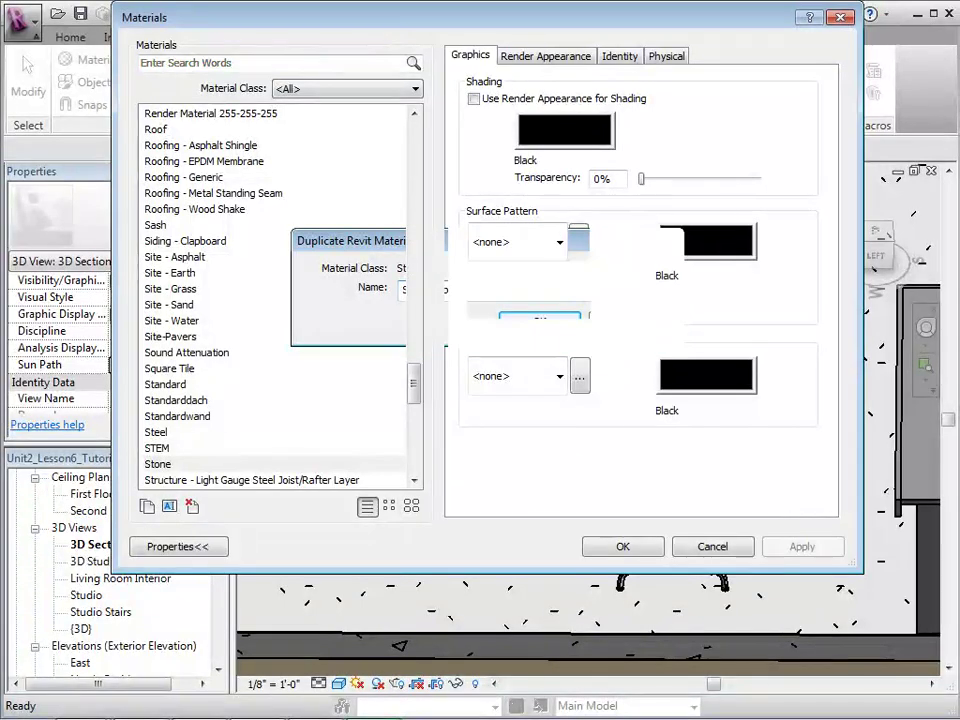
pyautogui.click(166, 480)
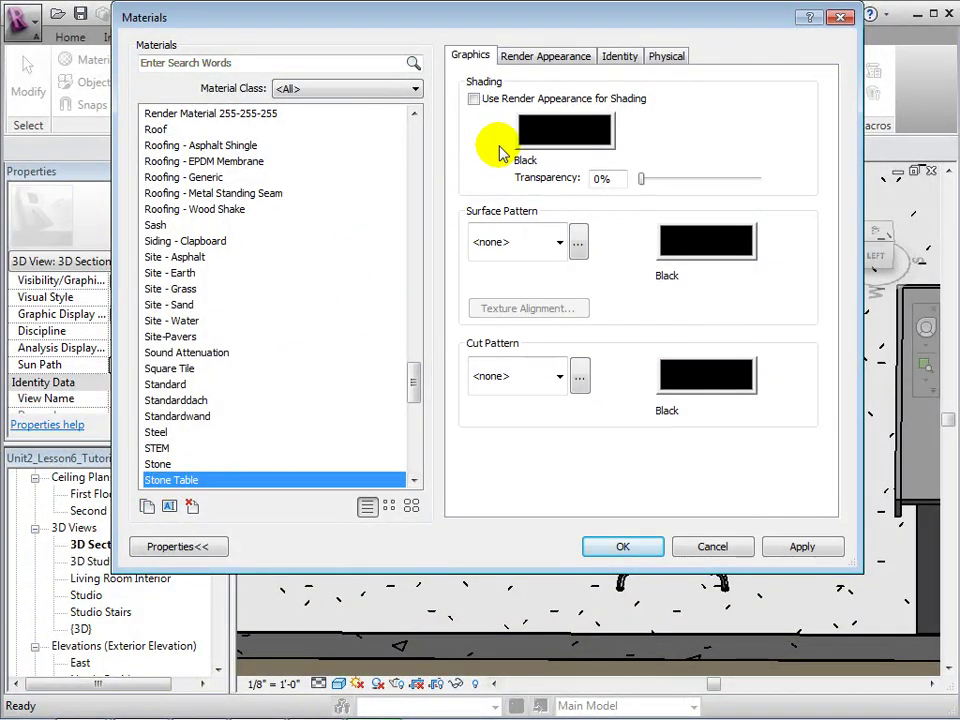
# Step: Replace the Stone Table render appearance's masonry image with Brecha Vendome.jpg from the desktop's Materials Images folder, subfolder Stone - Marble
pyautogui.click(517, 60)
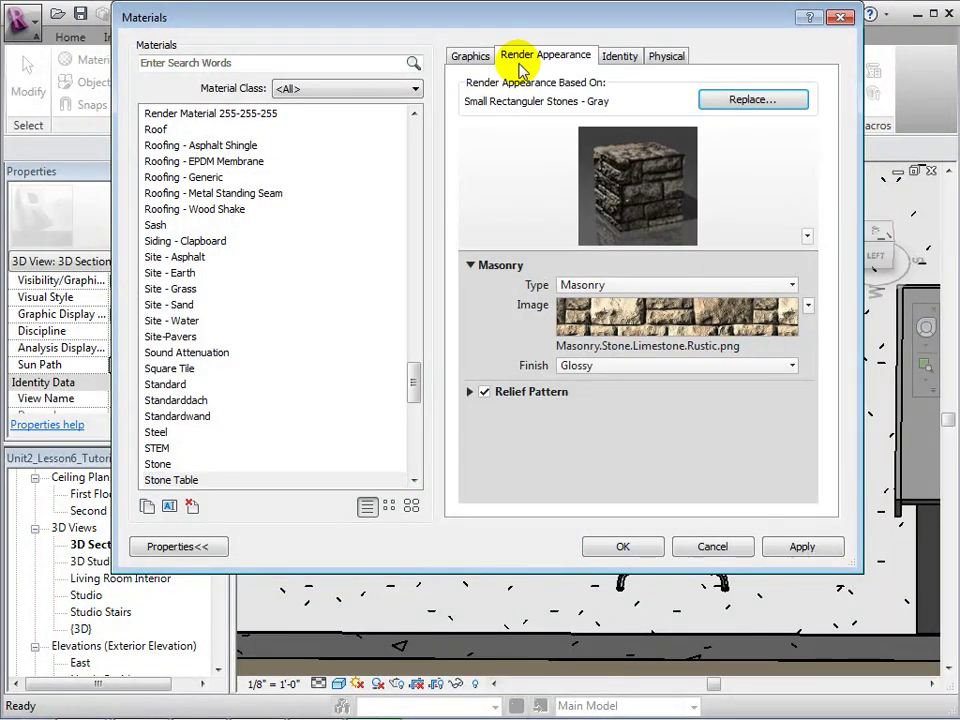
pyautogui.click(643, 350)
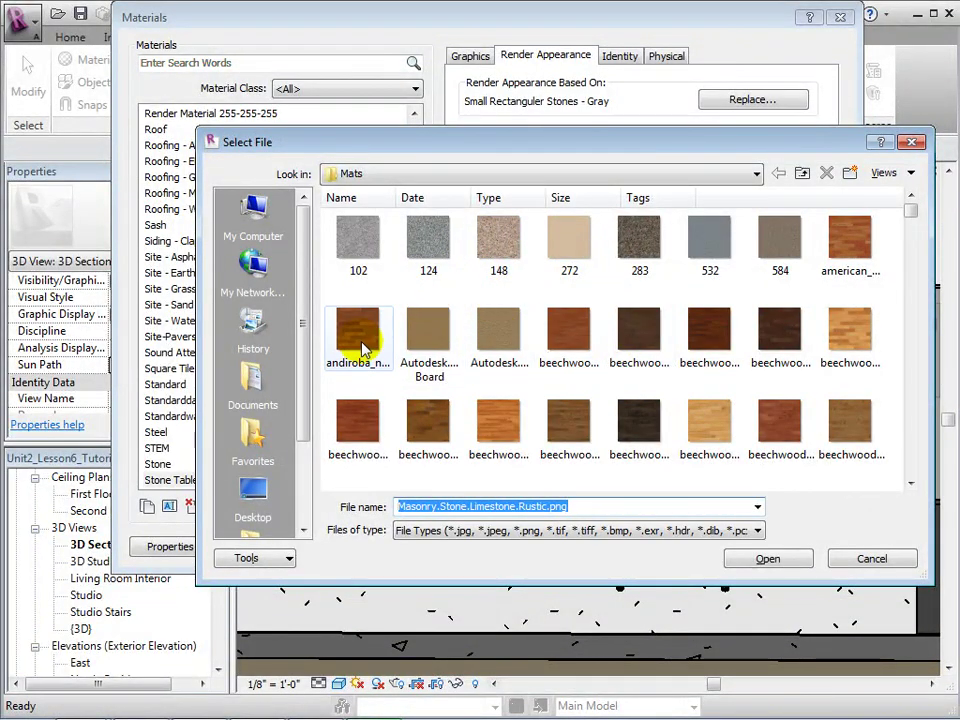
pyautogui.click(254, 492)
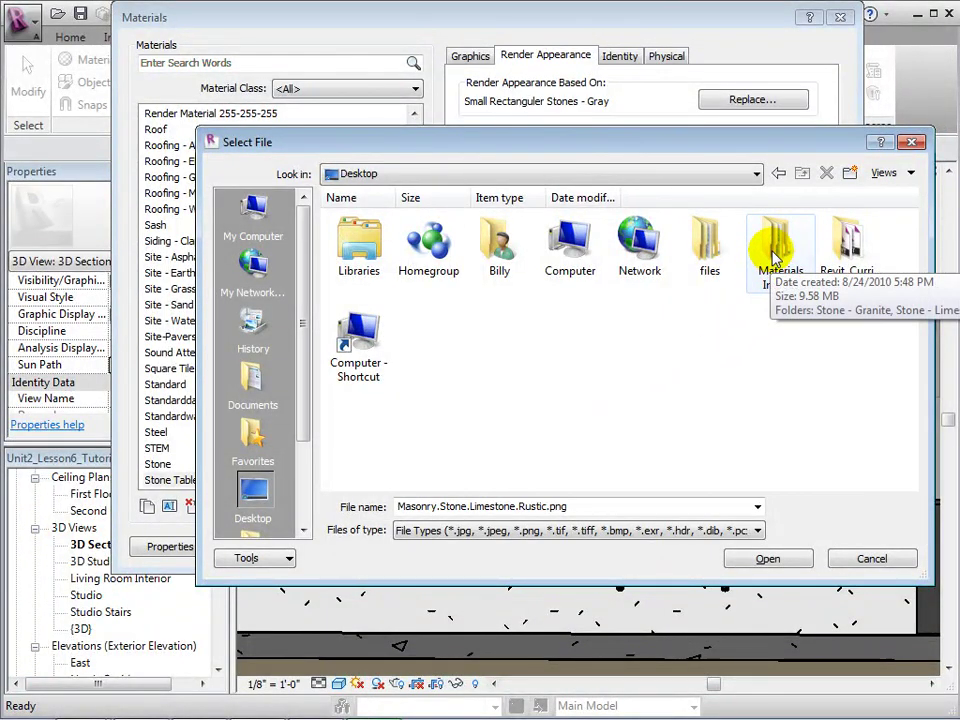
pyautogui.doubleClick(775, 250)
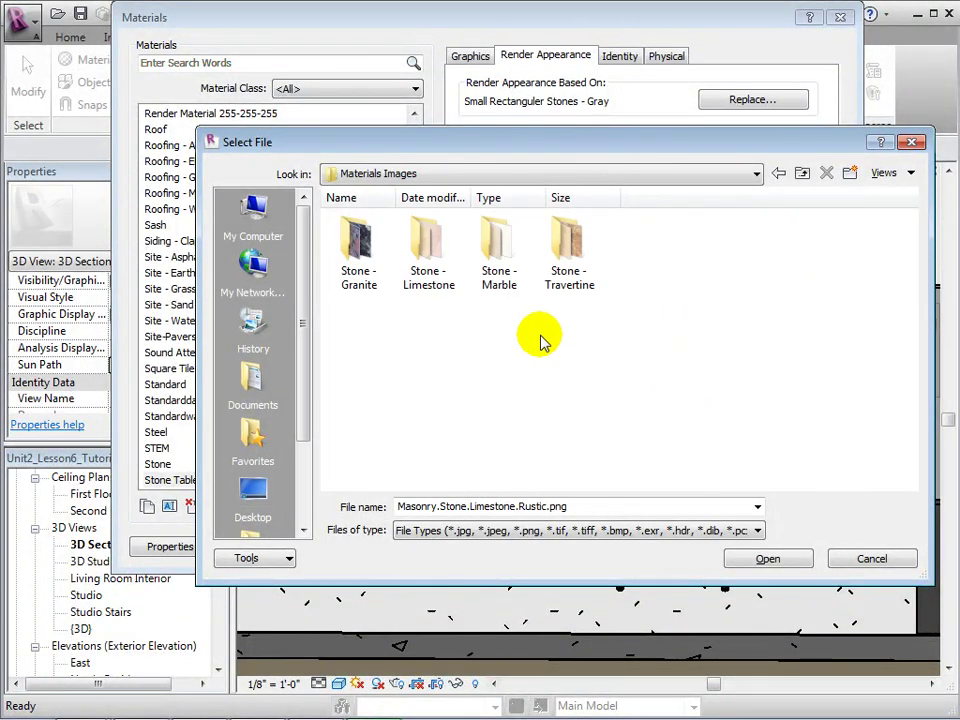
pyautogui.doubleClick(499, 268)
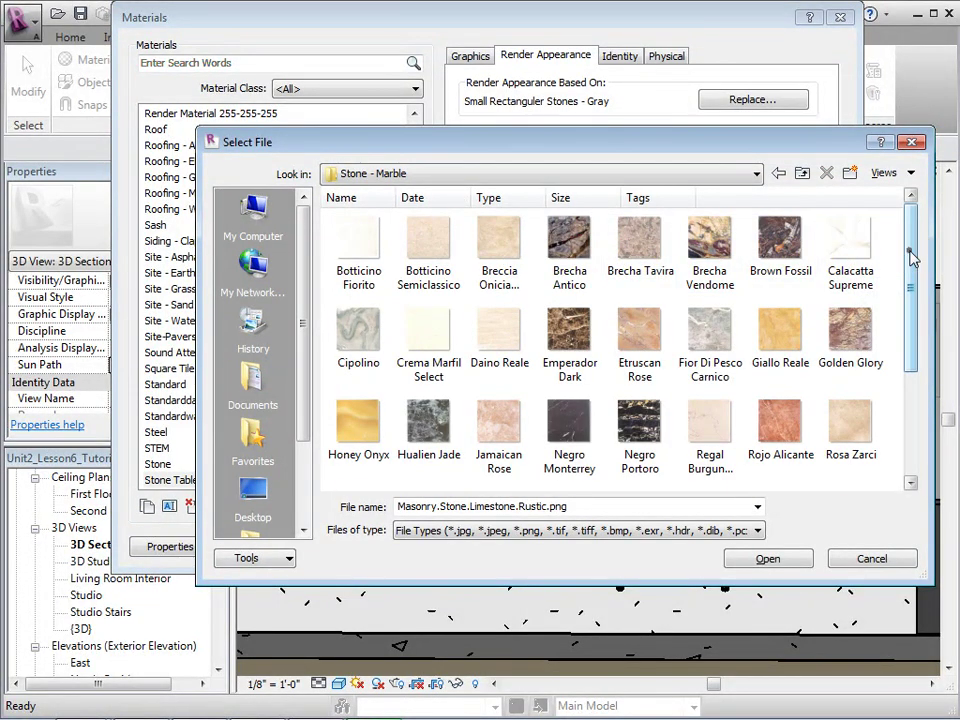
pyautogui.moveTo(910, 258)
pyautogui.mouseDown()
pyautogui.moveTo(910, 383)
pyautogui.moveTo(910, 258)
pyautogui.mouseUp()
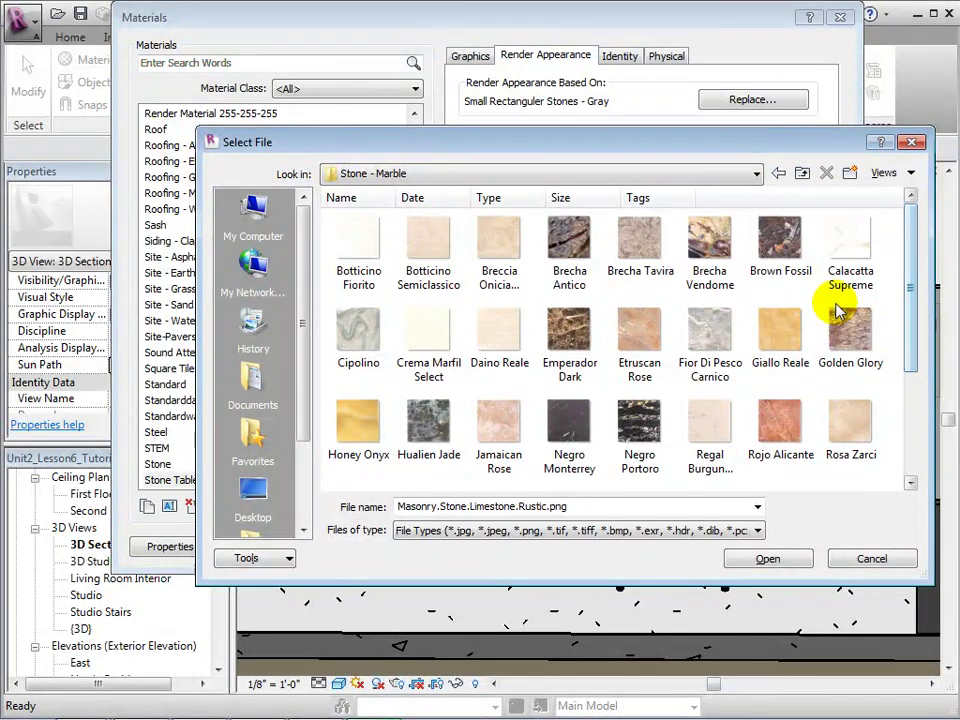
pyautogui.doubleClick(712, 244)
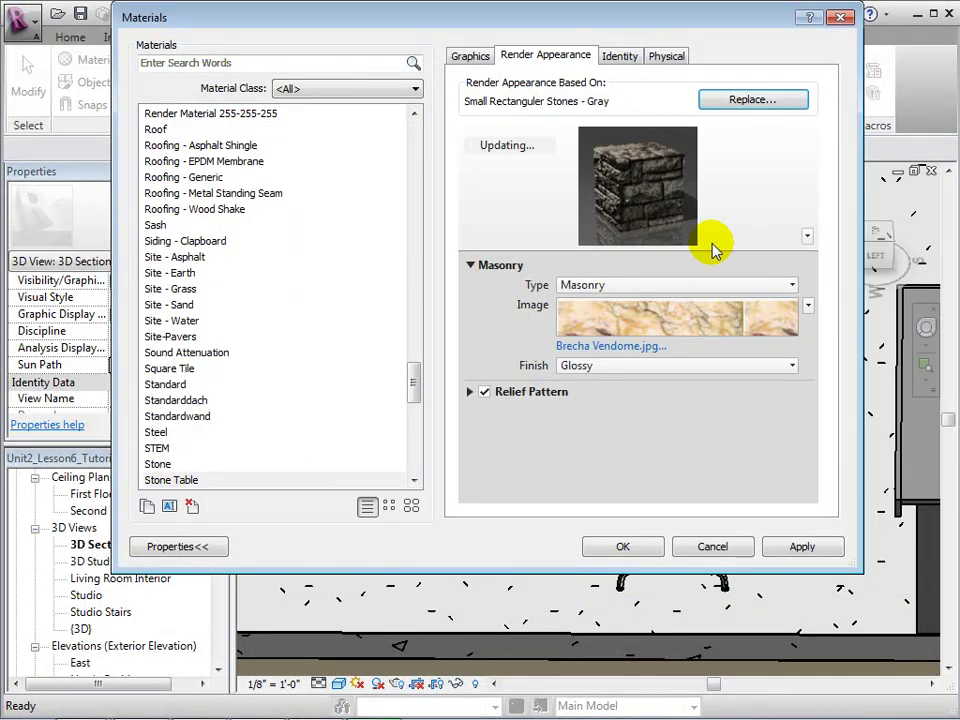
pyautogui.moveTo(576, 326)
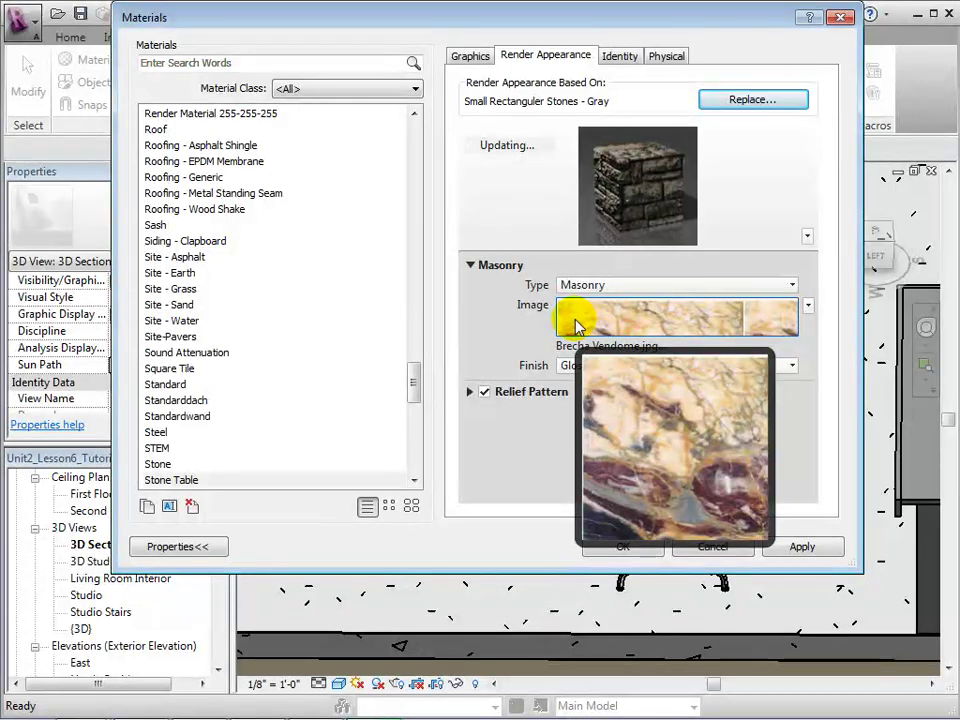
# Step: Set the Stone Table material's finish to Matte and make it use its render appearance for shading
pyautogui.click(791, 367)
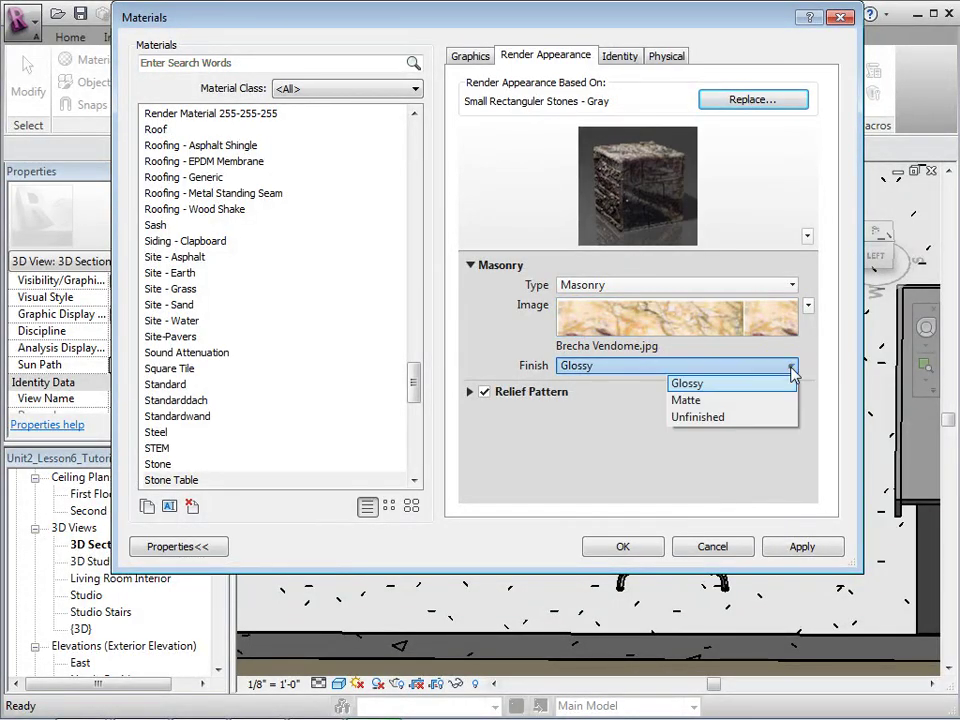
pyautogui.click(716, 401)
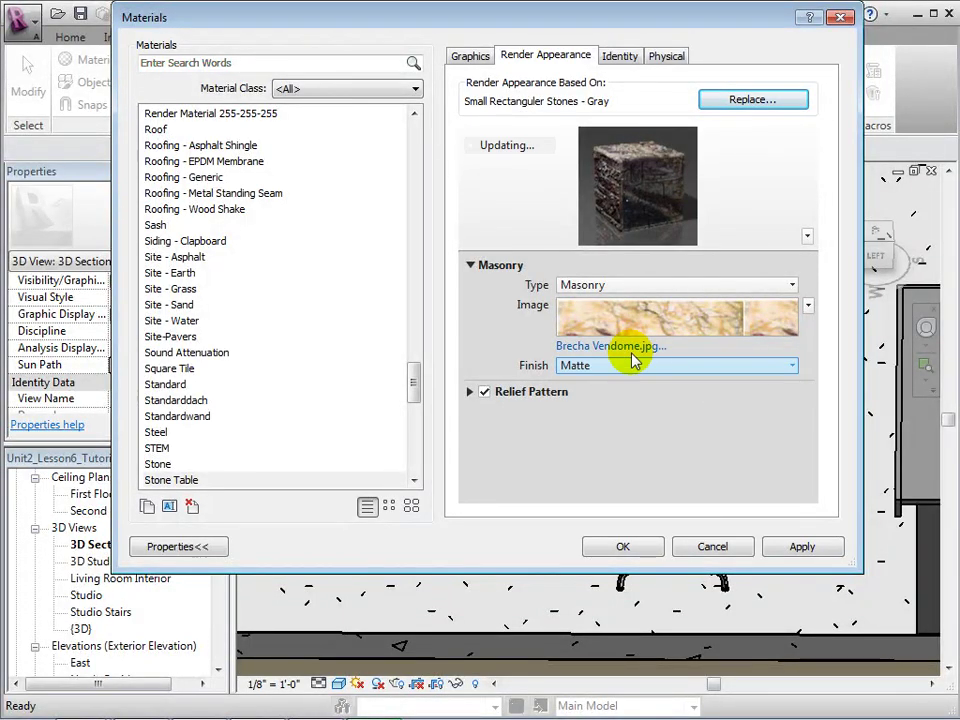
pyautogui.click(461, 58)
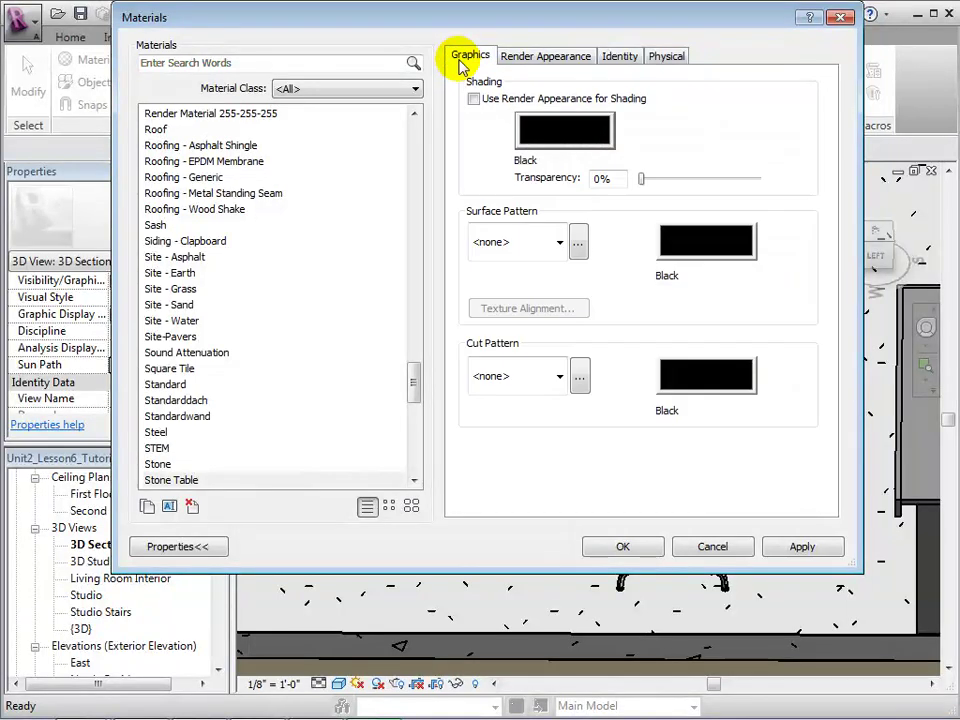
pyautogui.click(473, 100)
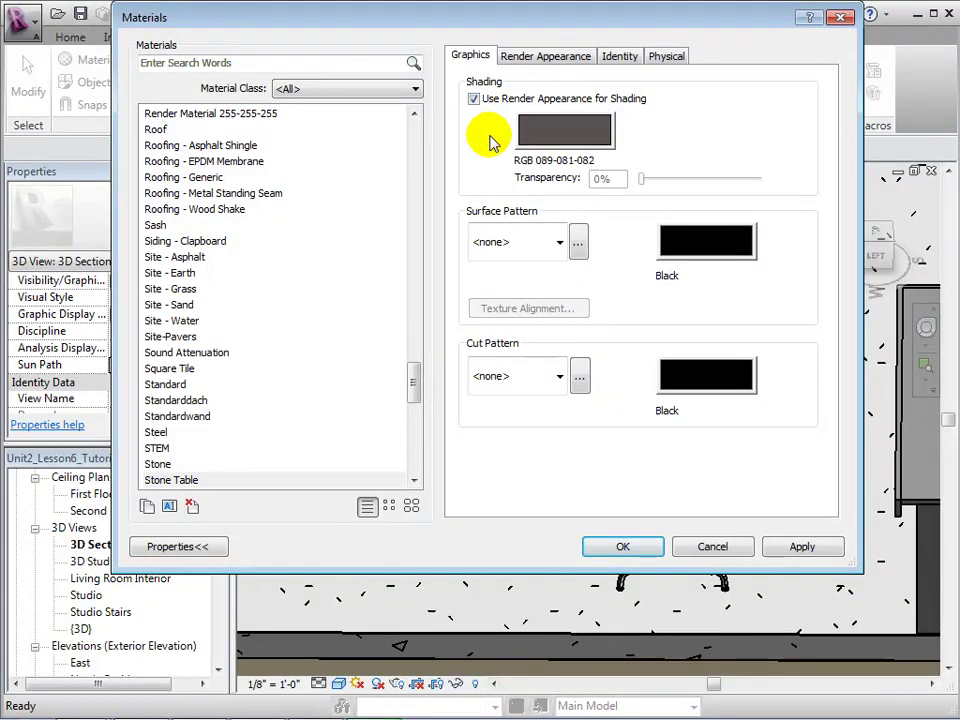
pyautogui.click(605, 553)
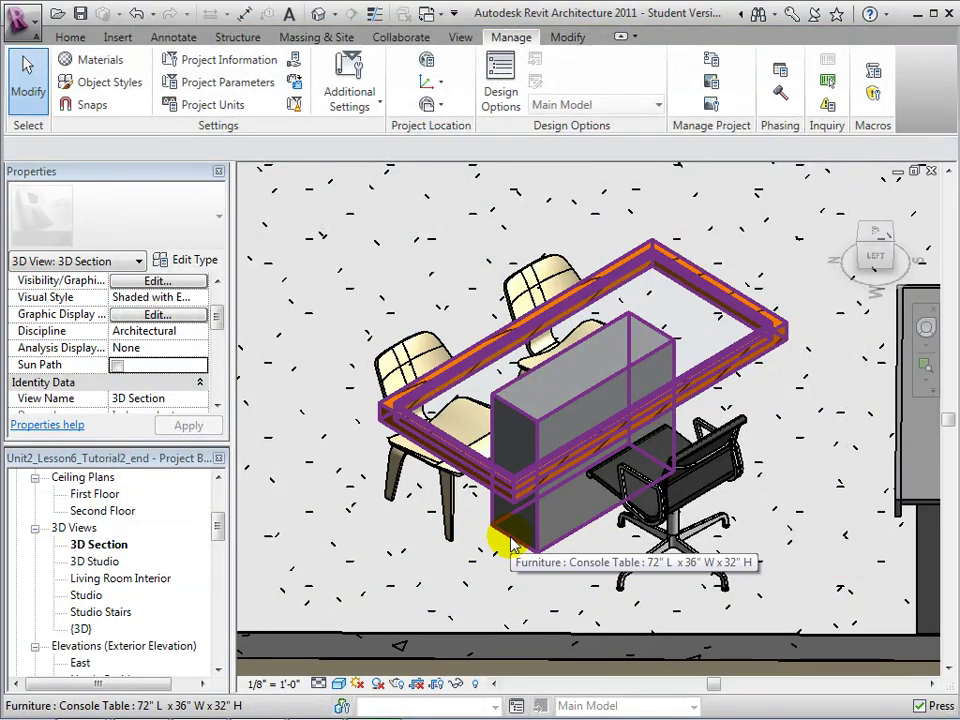
# Step: Assign the Stone Table material to the console table's Pedestal
pyautogui.click(519, 489)
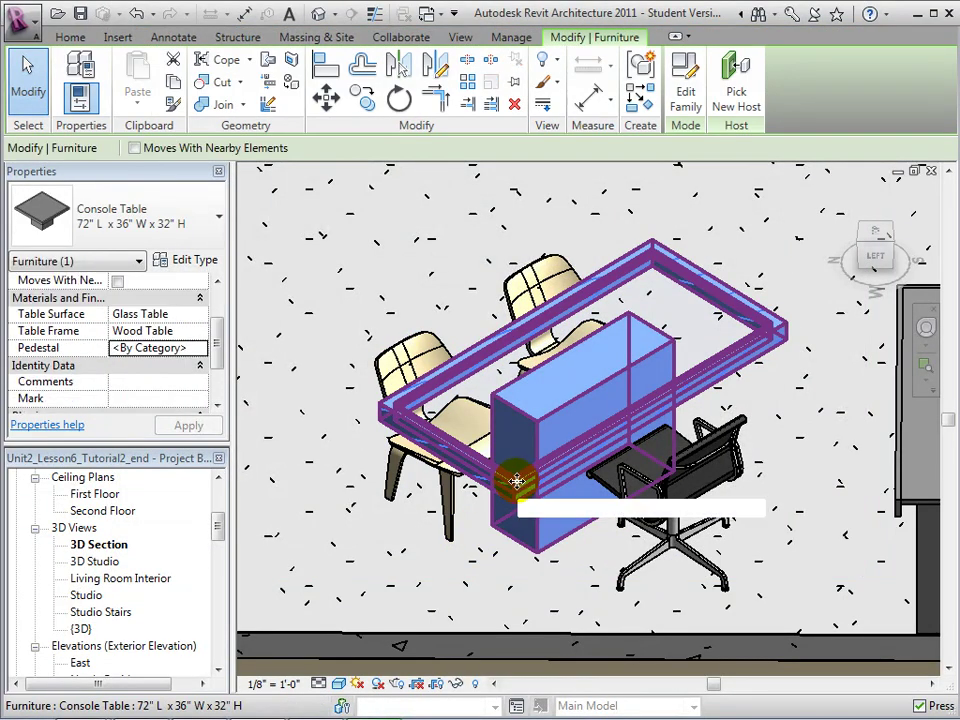
pyautogui.click(201, 348)
pyautogui.click(189, 481)
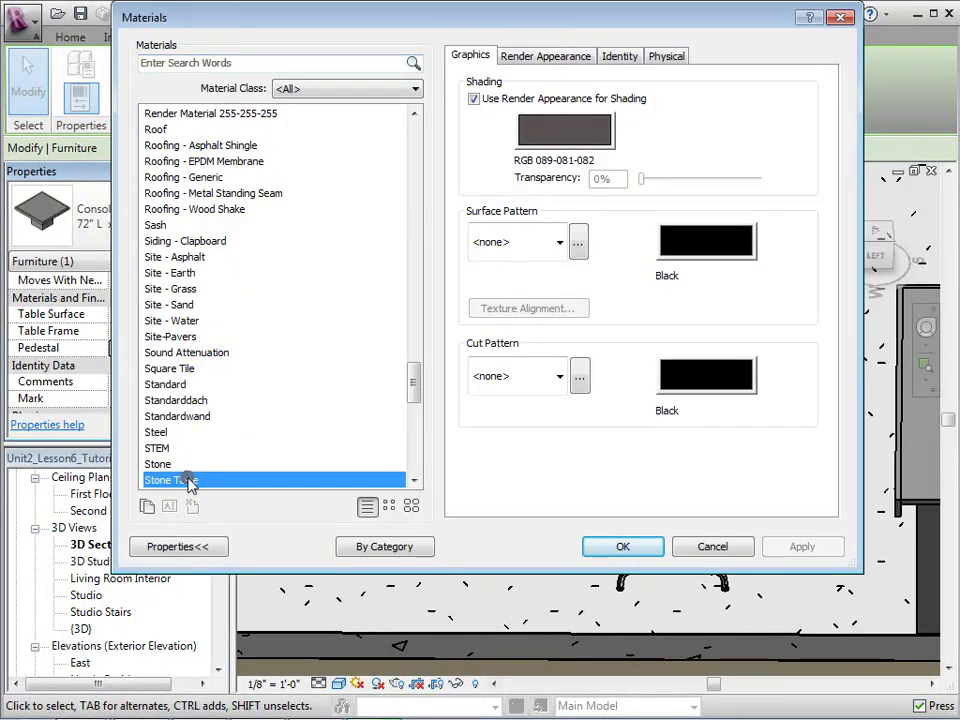
pyautogui.click(620, 545)
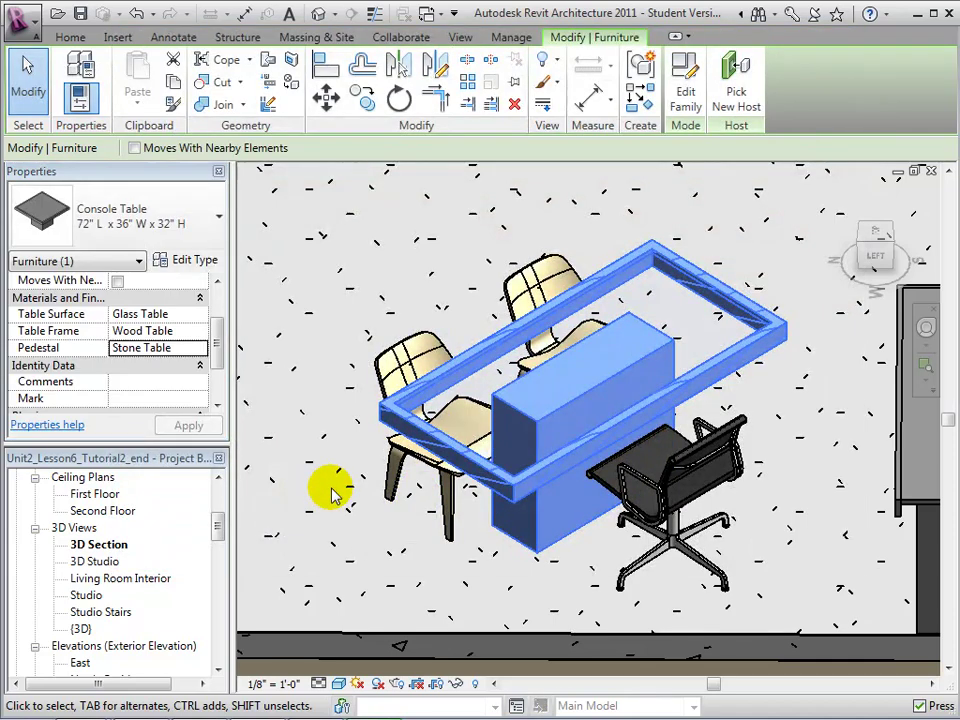
pyautogui.click(333, 493)
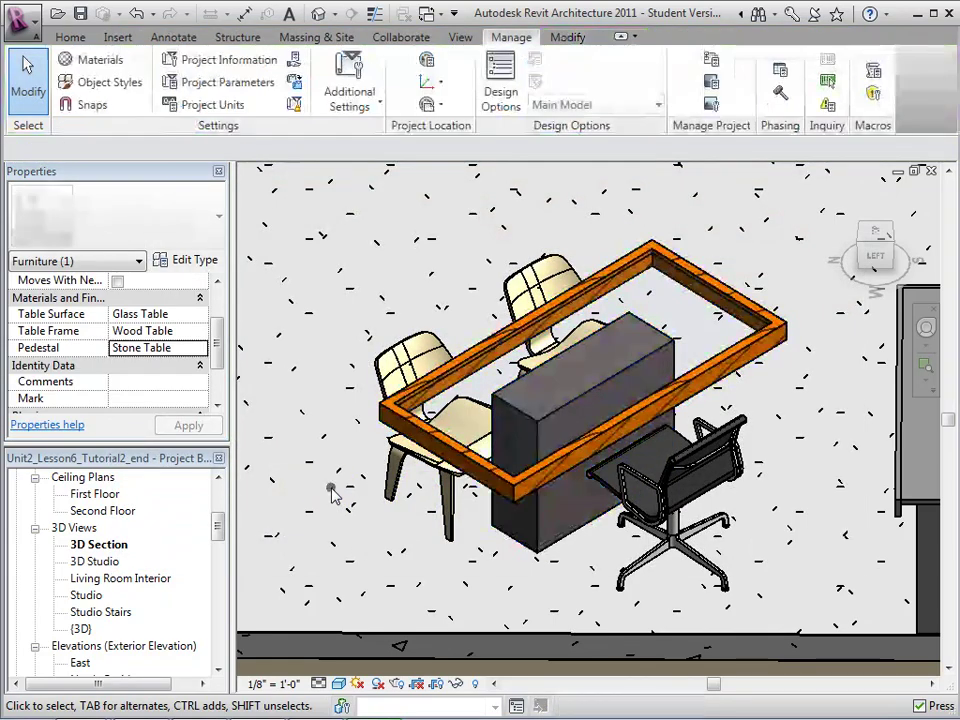
# Step: Switch the 3D Section view's visual style to Realistic
pyautogui.click(333, 493)
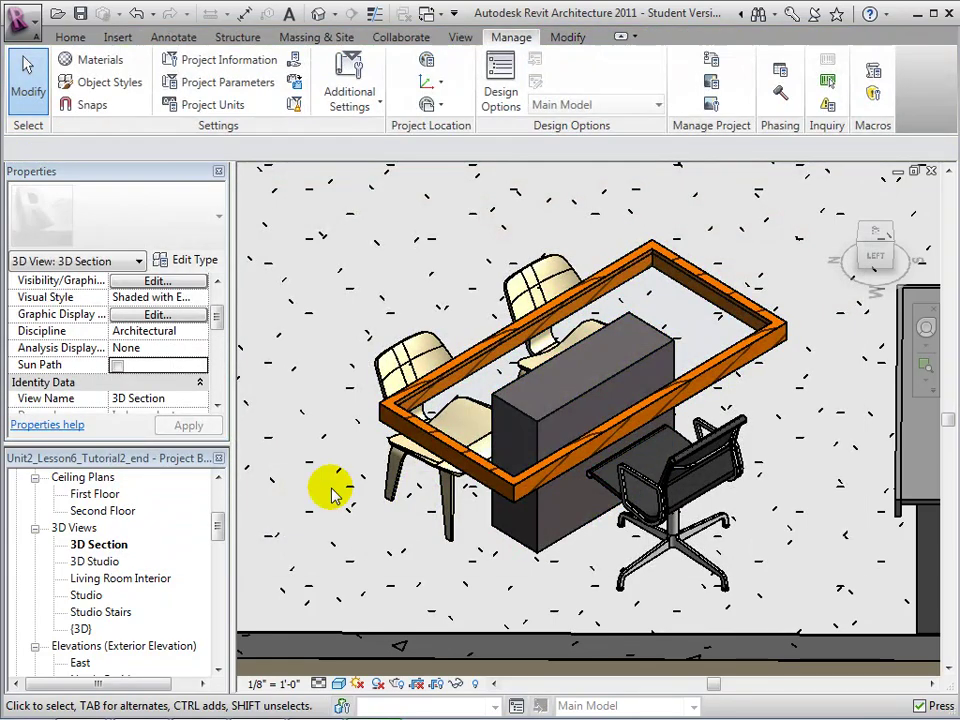
pyautogui.click(339, 683)
pyautogui.click(362, 664)
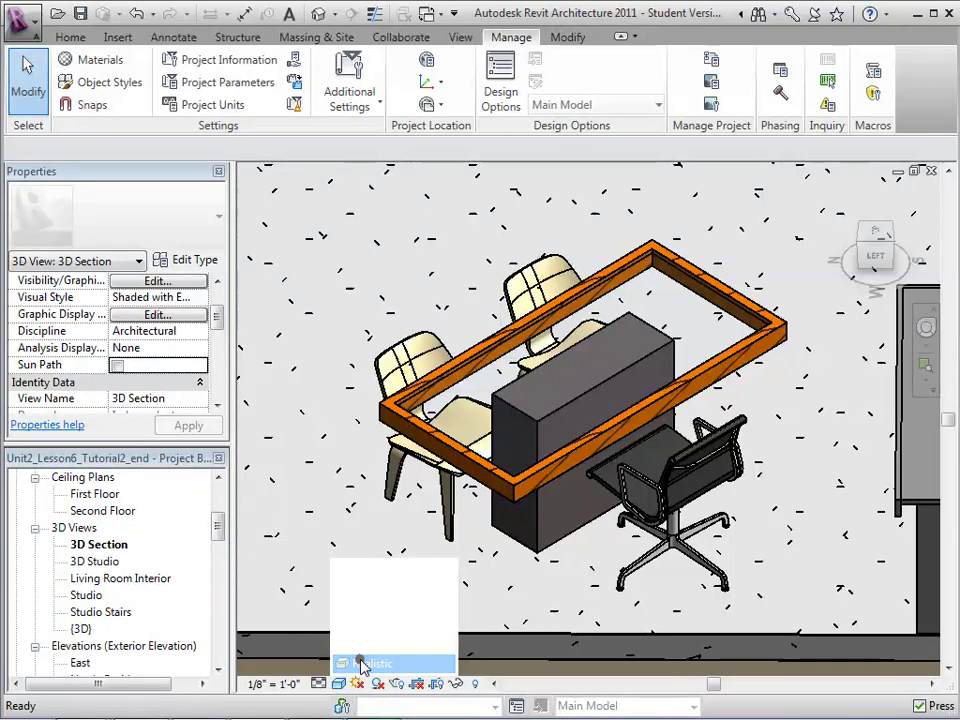